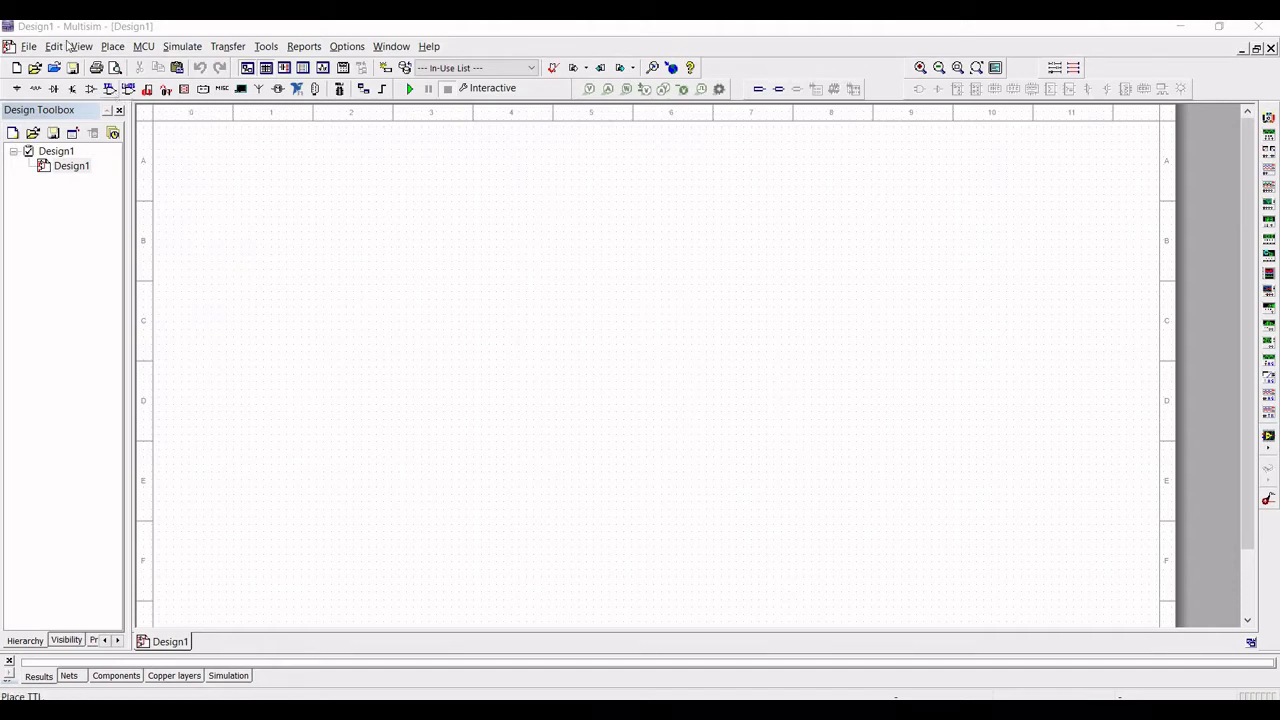
Create a new empty PLD design called JKFlipflop with a blank schematic
{"action": "left_click", "coordinate": [30, 46]}
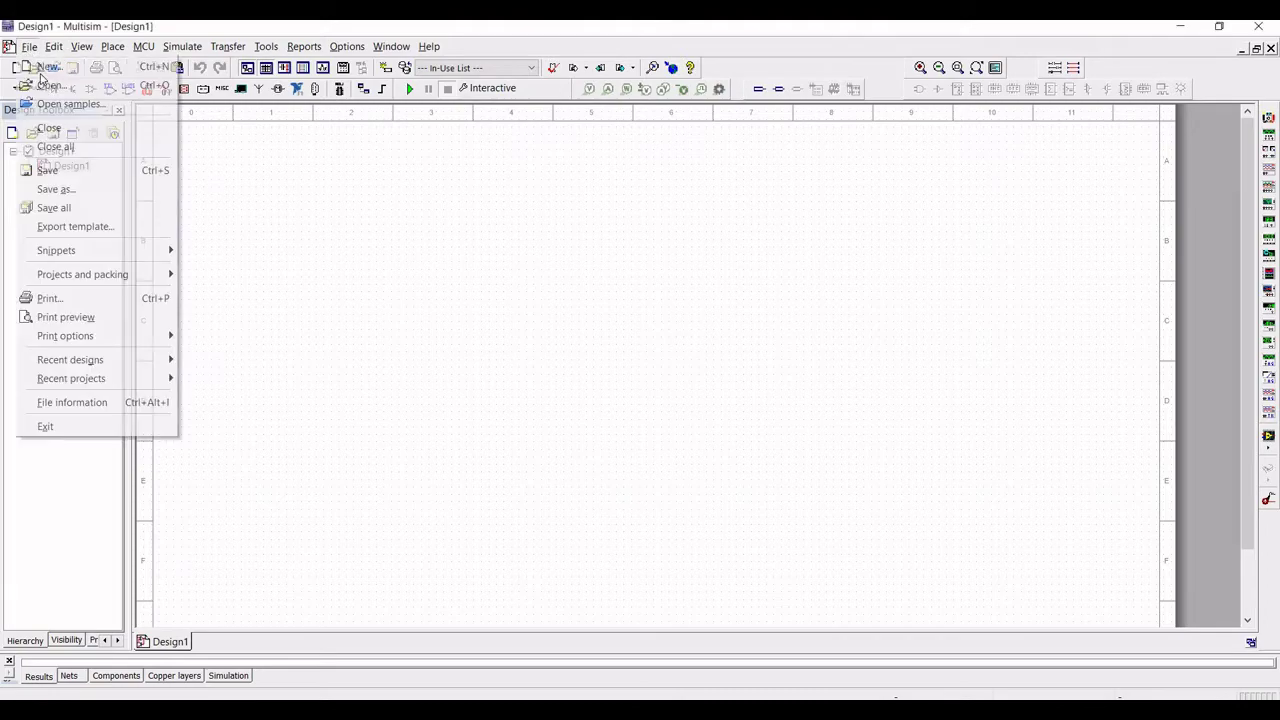
{"action": "left_click", "coordinate": [493, 231]}
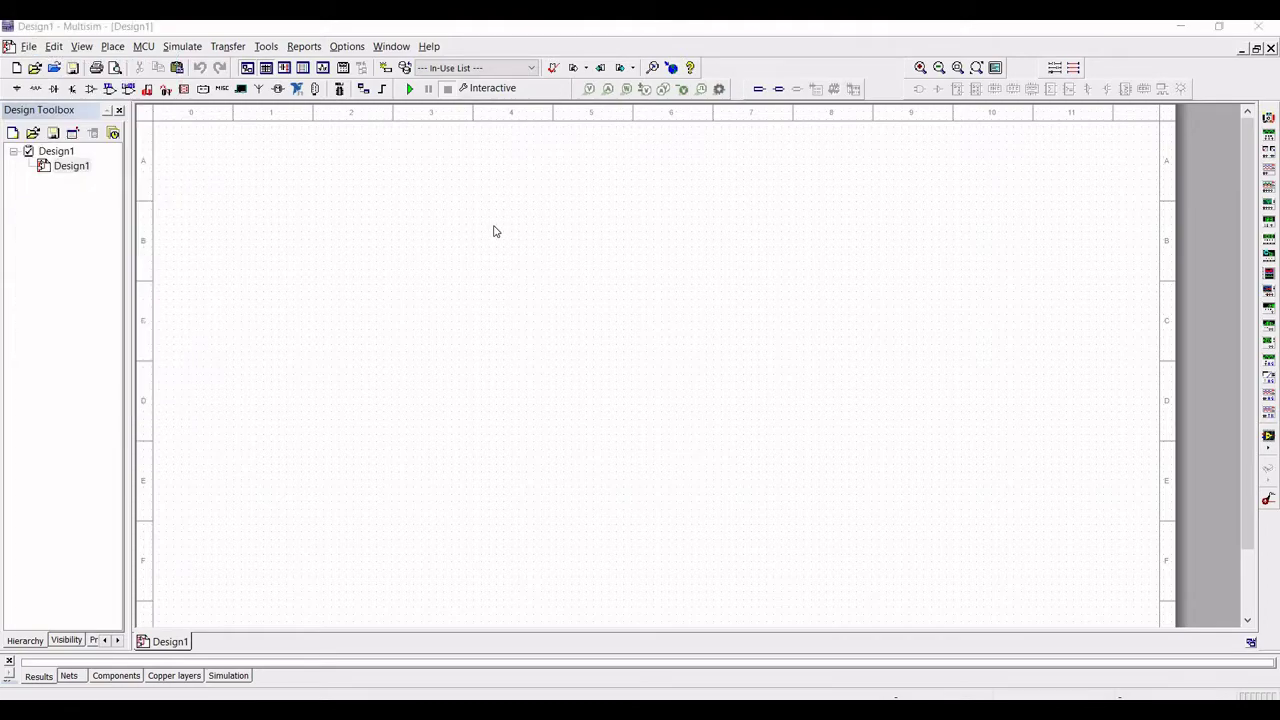
{"action": "left_click", "coordinate": [603, 203]}
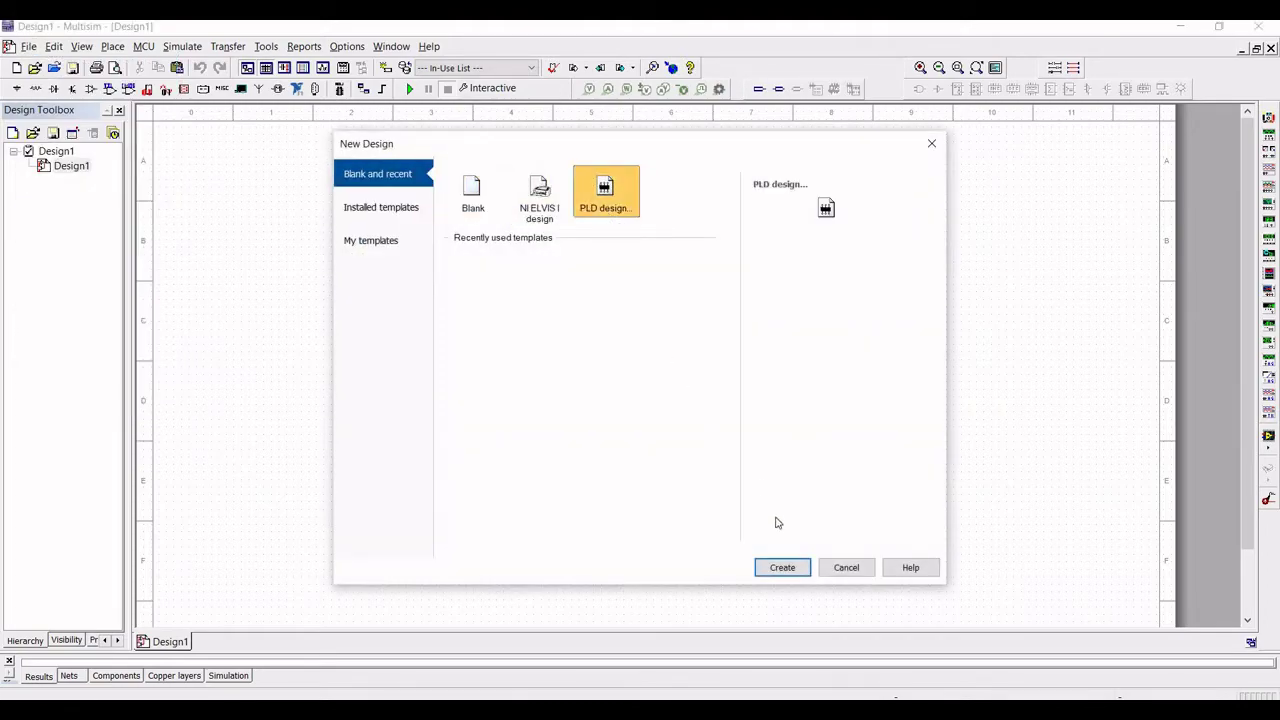
{"action": "left_click", "coordinate": [783, 568]}
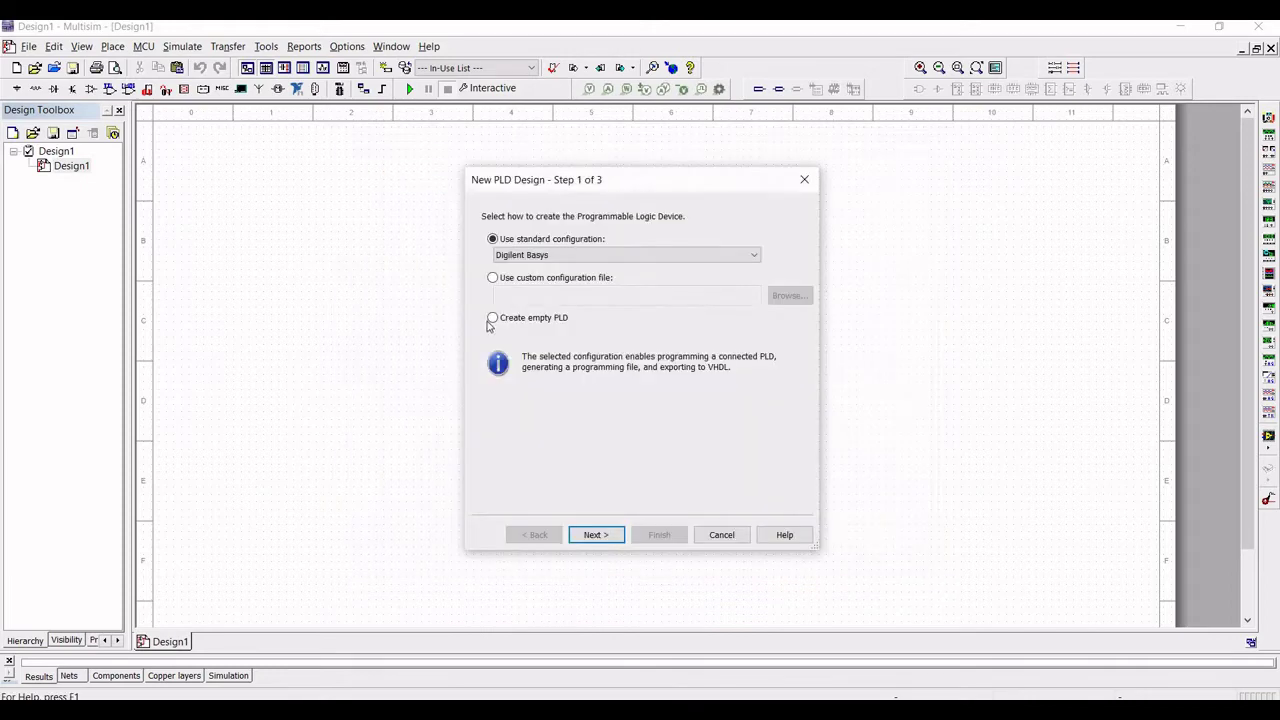
{"action": "left_click", "coordinate": [492, 318]}
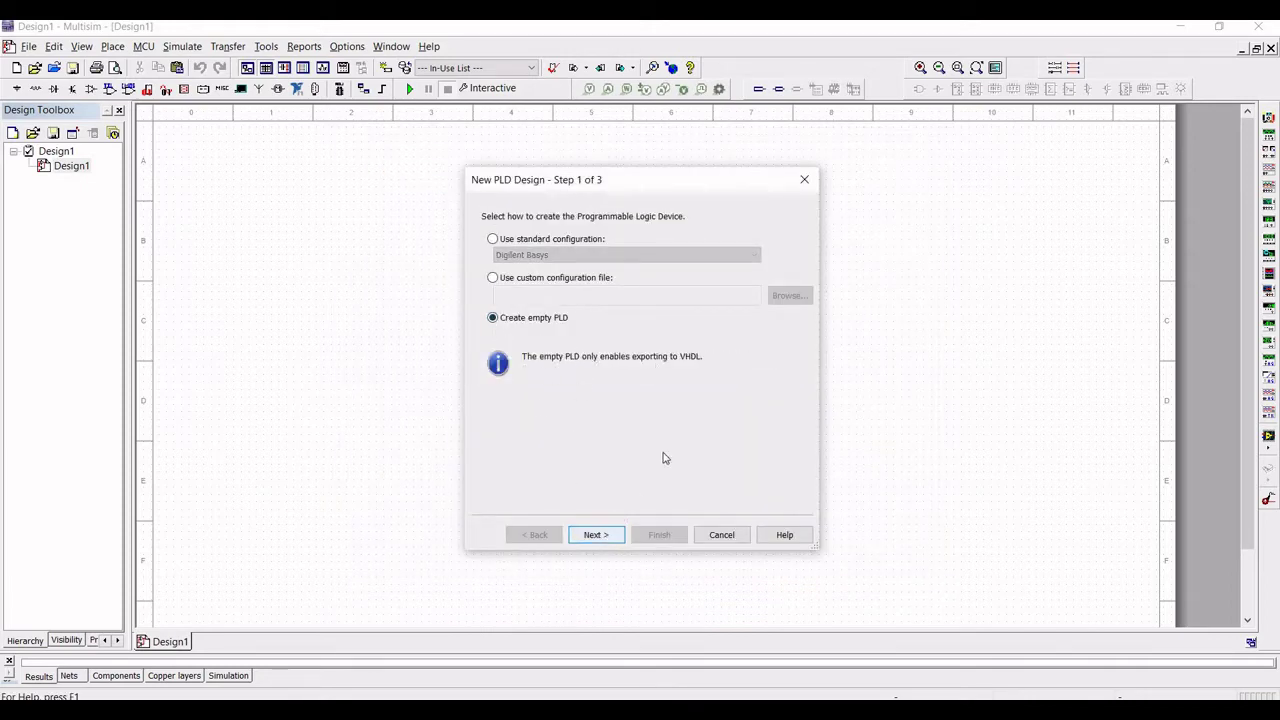
{"action": "key", "text": "Return"}
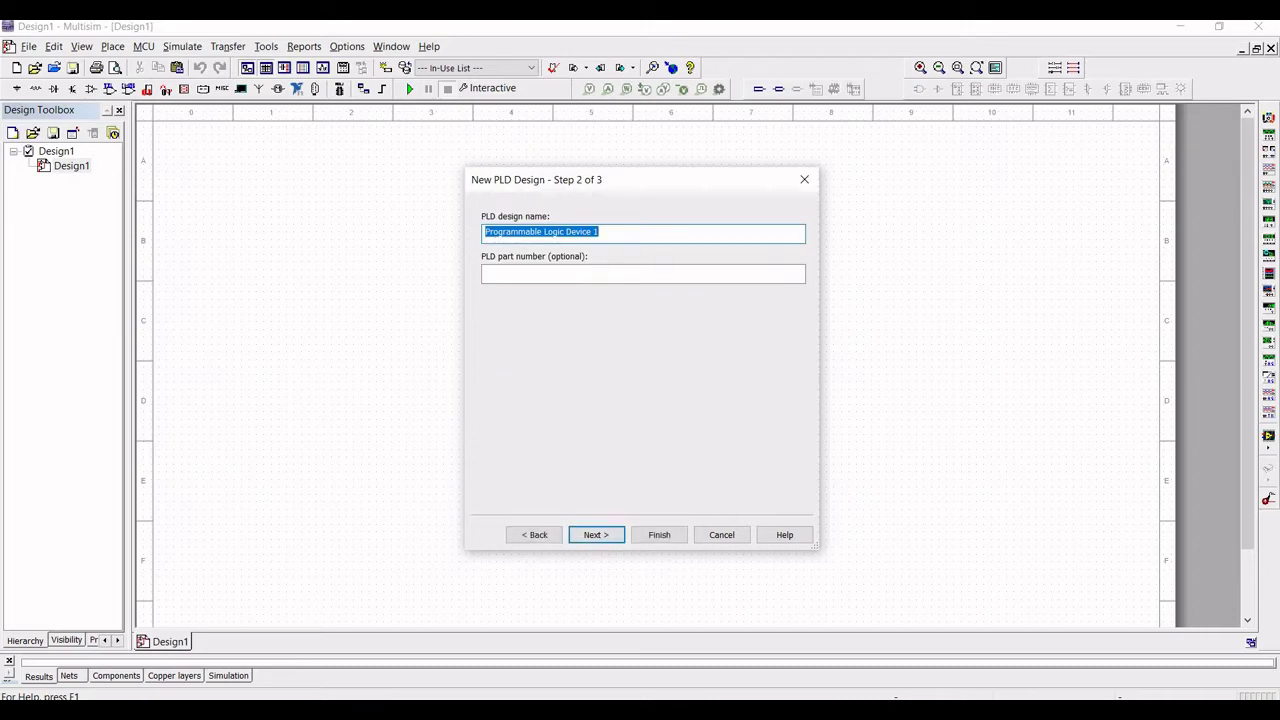
{"action": "type", "text": "JKFl"}
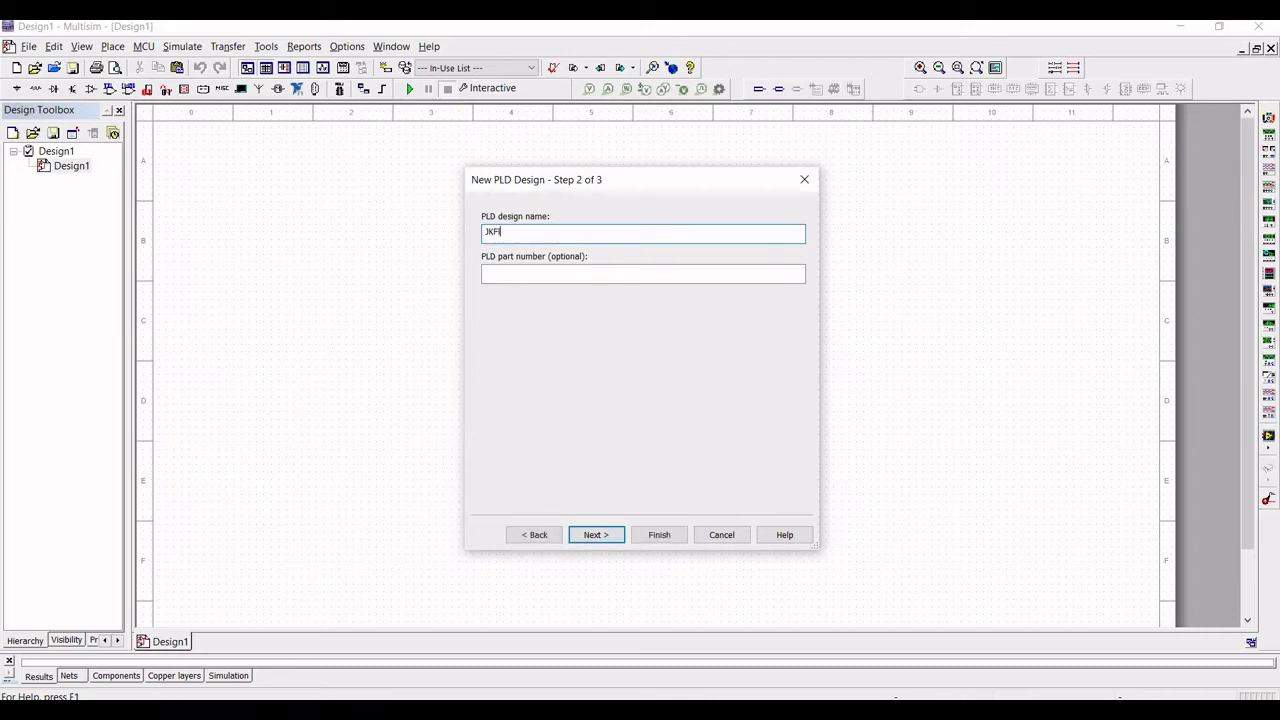
{"action": "type", "text": "ipflop"}
{"action": "left_click", "coordinate": [651, 535]}
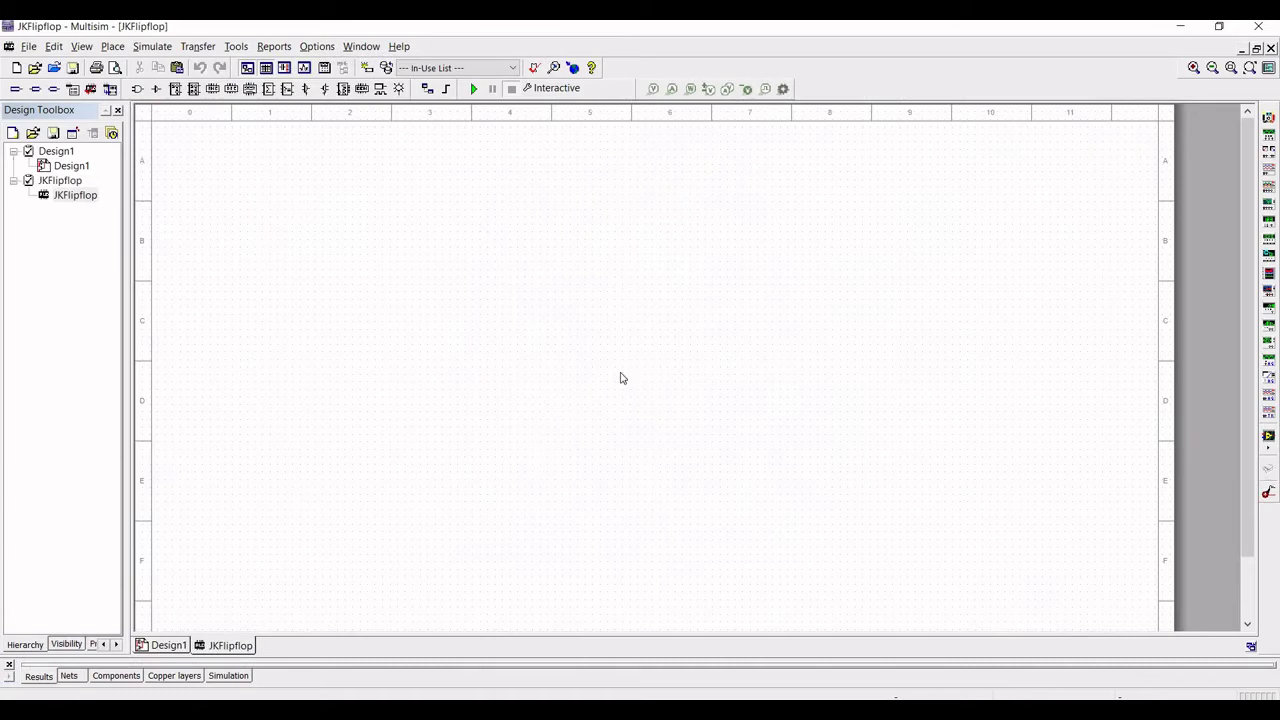
Place two LATCH_SR latches, U1 and U2 side by side, on the schematic
{"action": "left_click", "coordinate": [139, 89]}
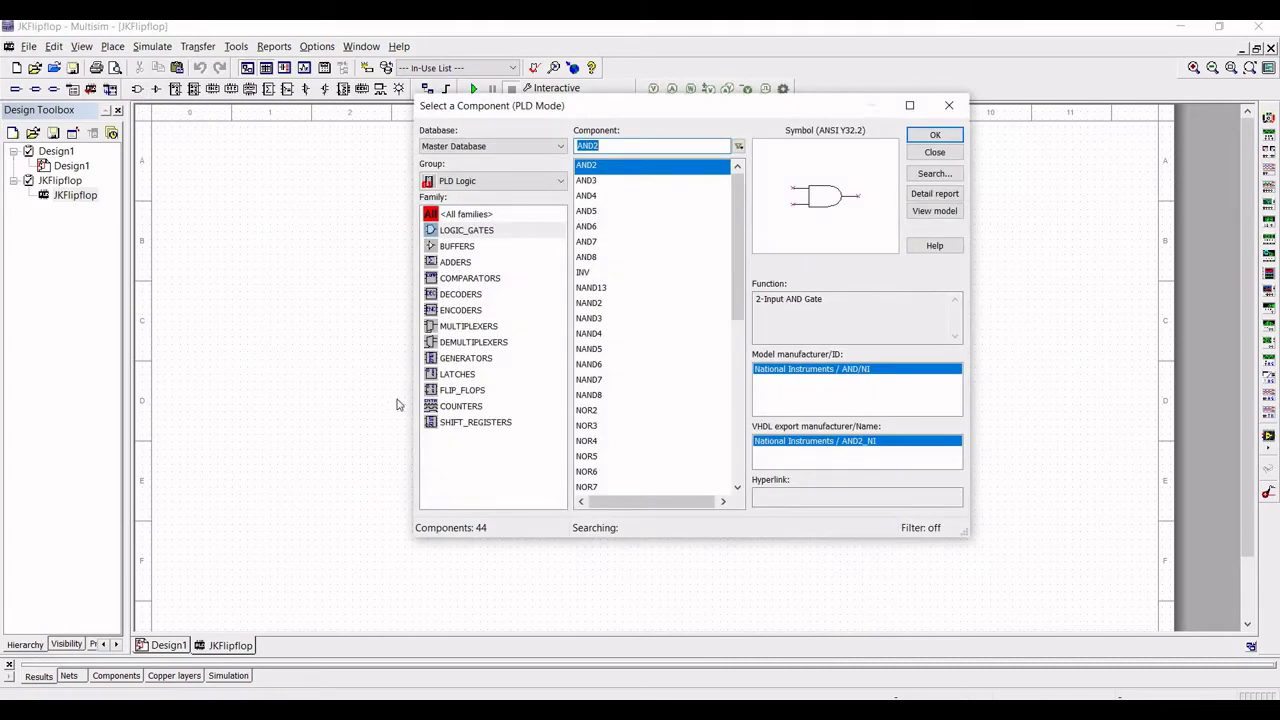
{"action": "left_click", "coordinate": [471, 400]}
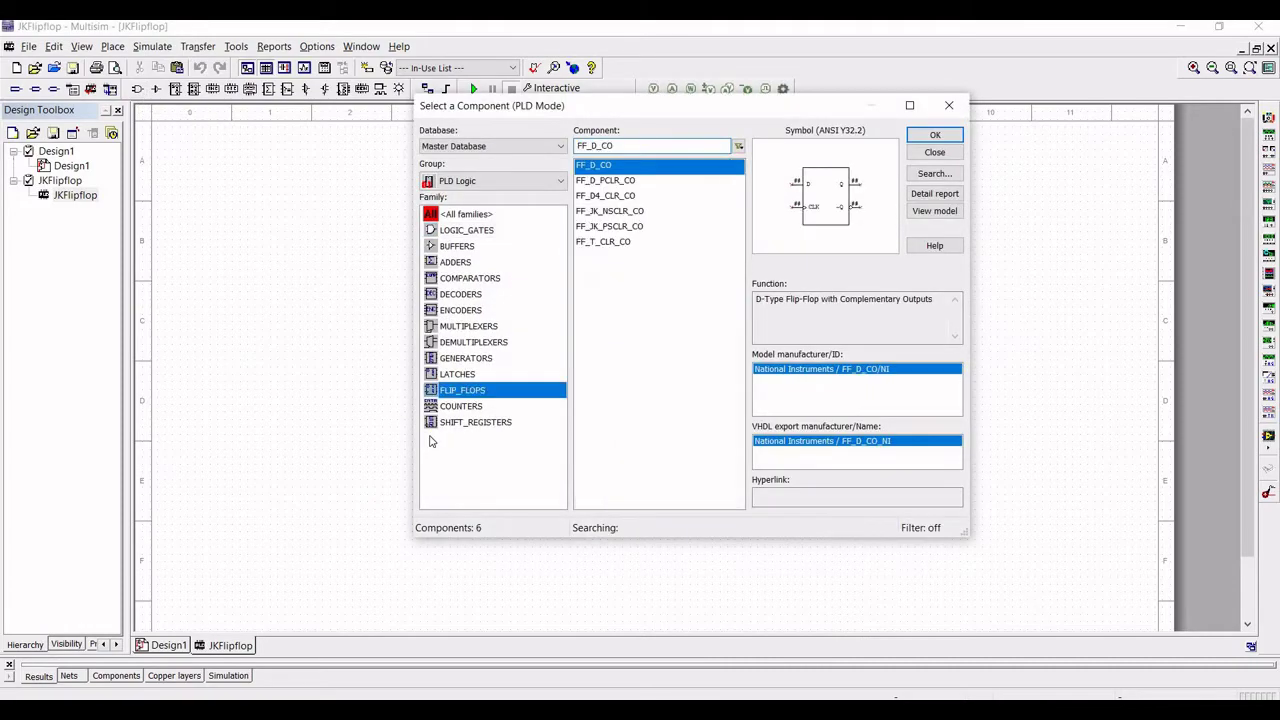
{"action": "left_click", "coordinate": [469, 378]}
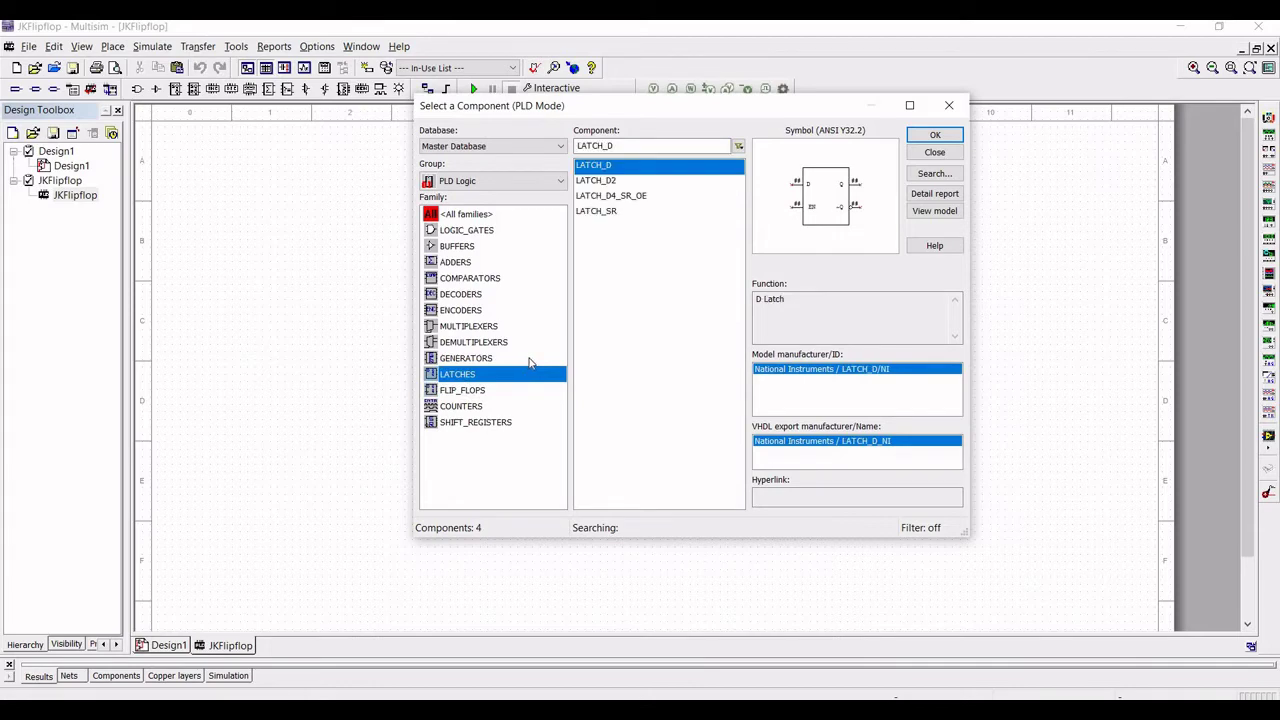
{"action": "left_click", "coordinate": [601, 246]}
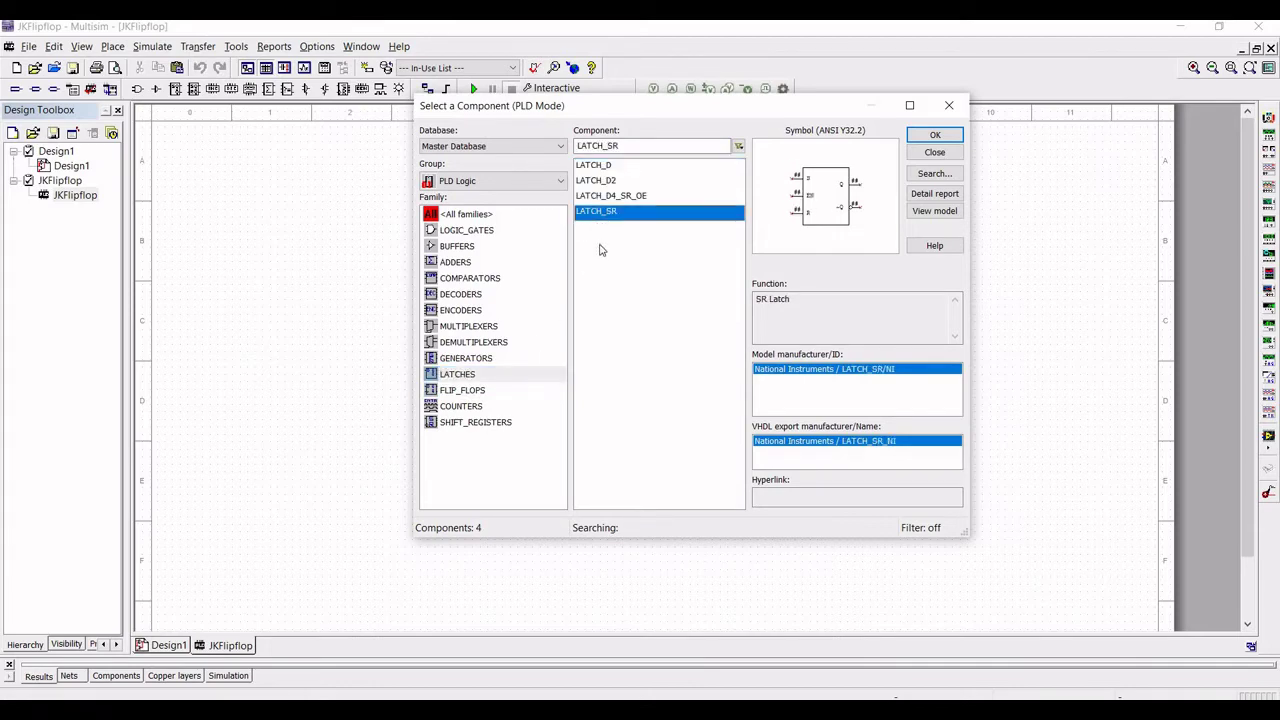
{"action": "left_click", "coordinate": [938, 136]}
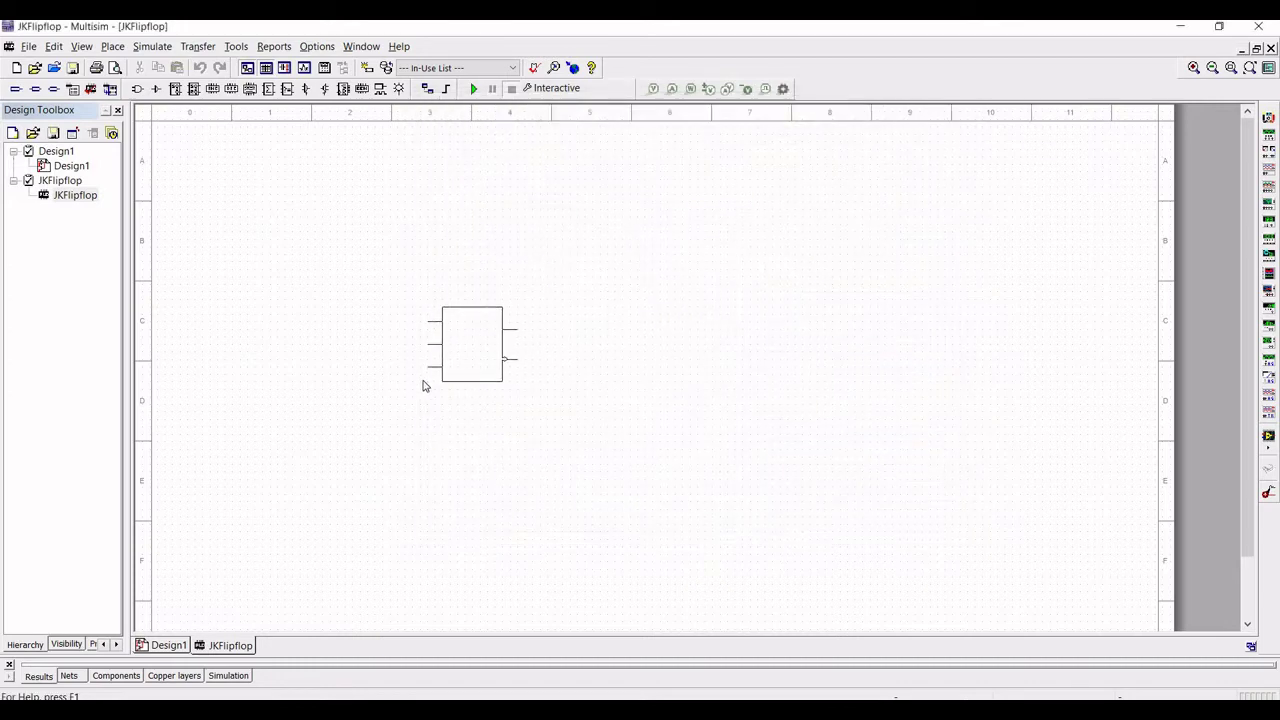
{"action": "left_click", "coordinate": [422, 380]}
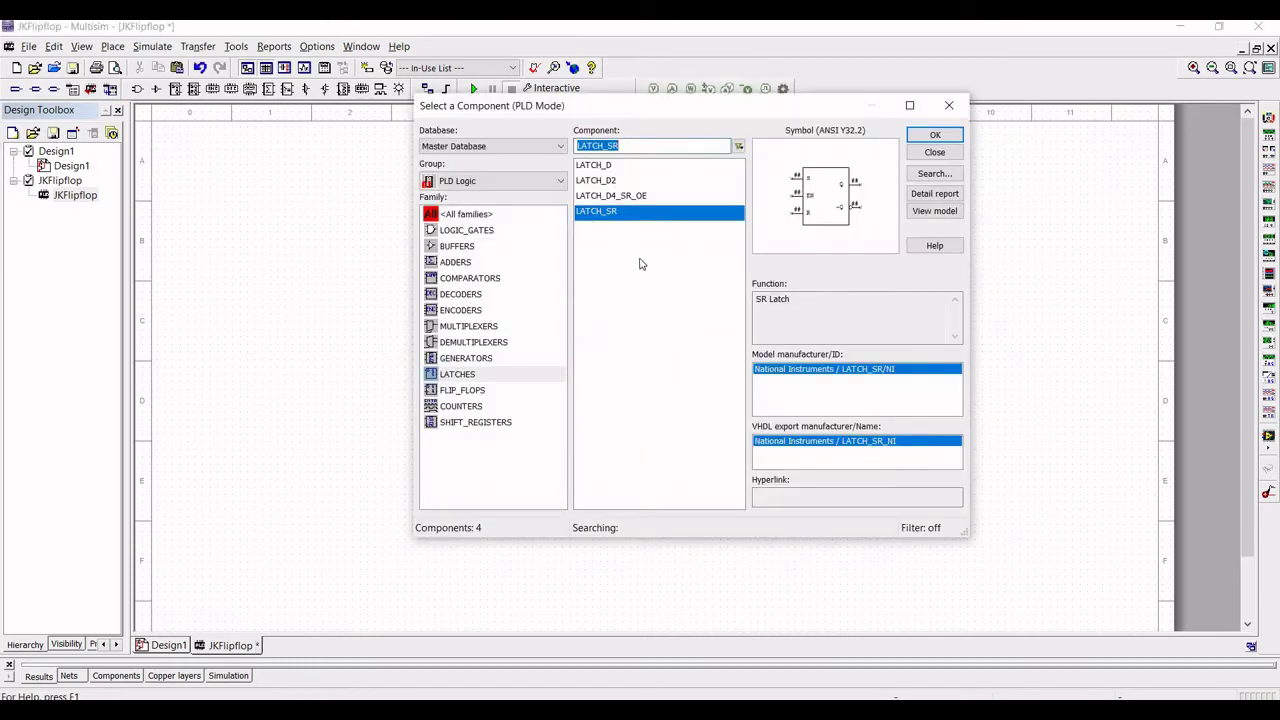
{"action": "left_click", "coordinate": [935, 135]}
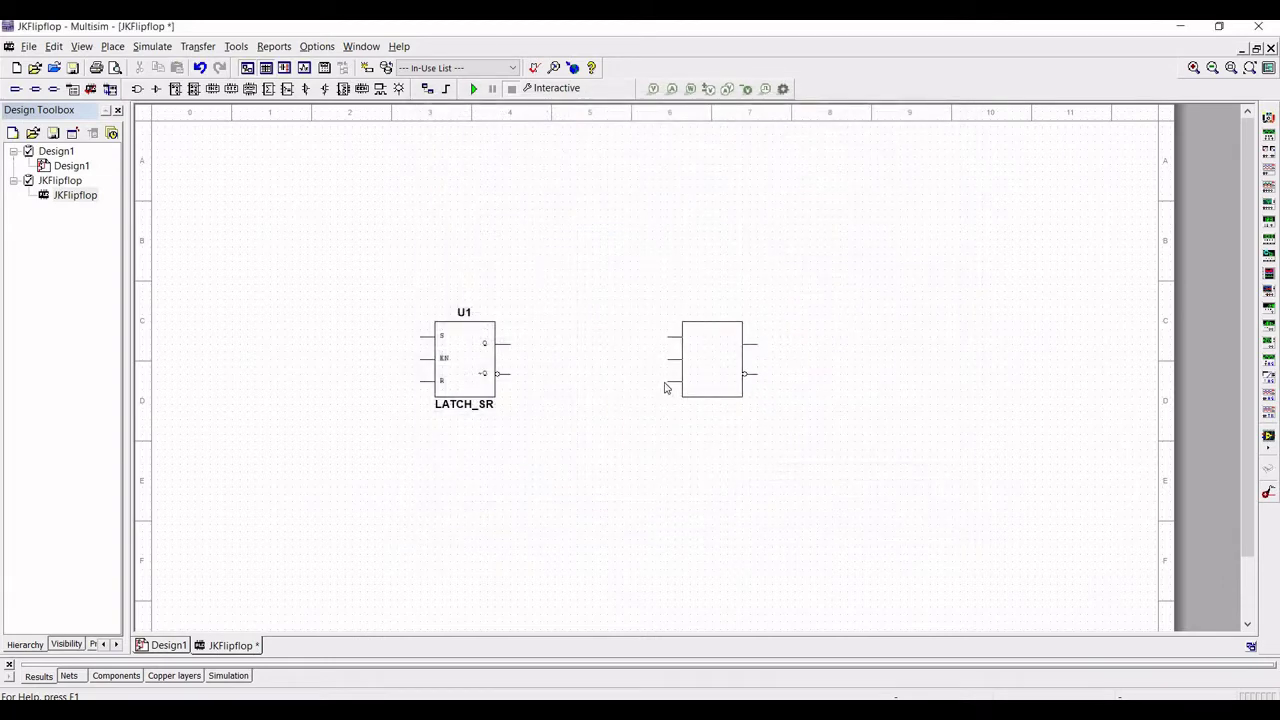
{"action": "key", "text": "Escape"}
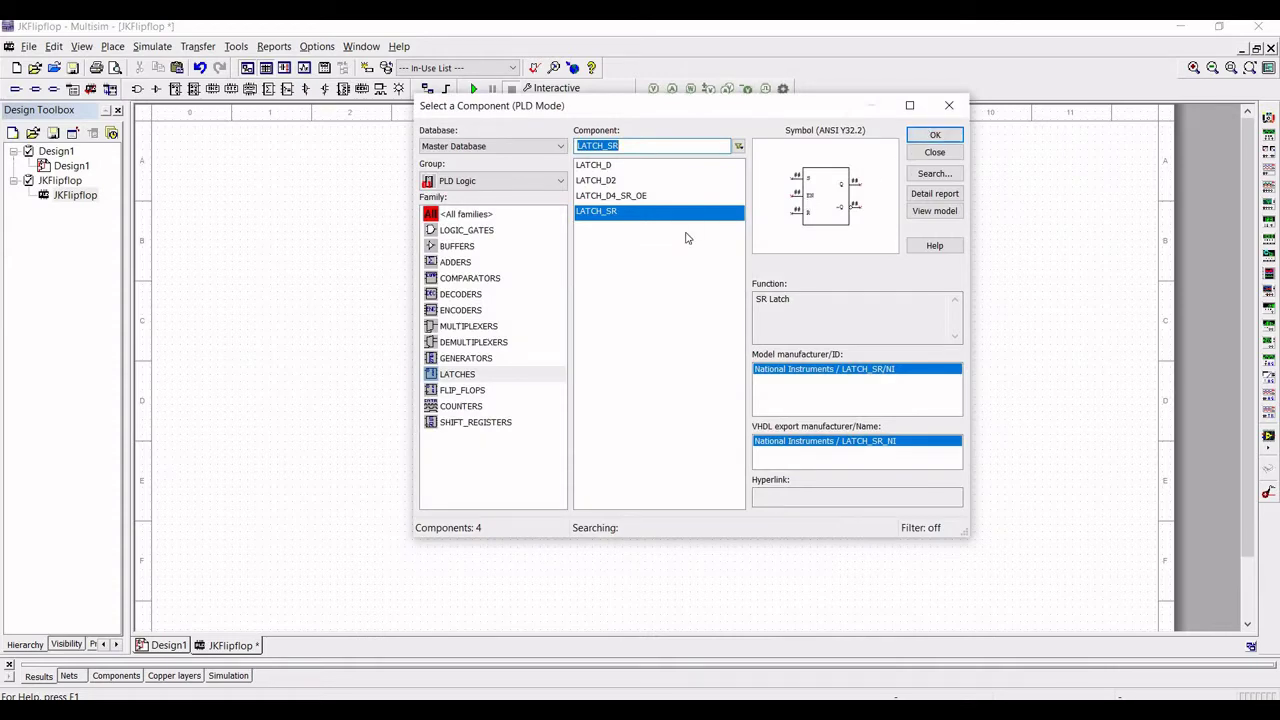
Pick an AND2 logic gate for placement left of U1
{"action": "left_click", "coordinate": [462, 232]}
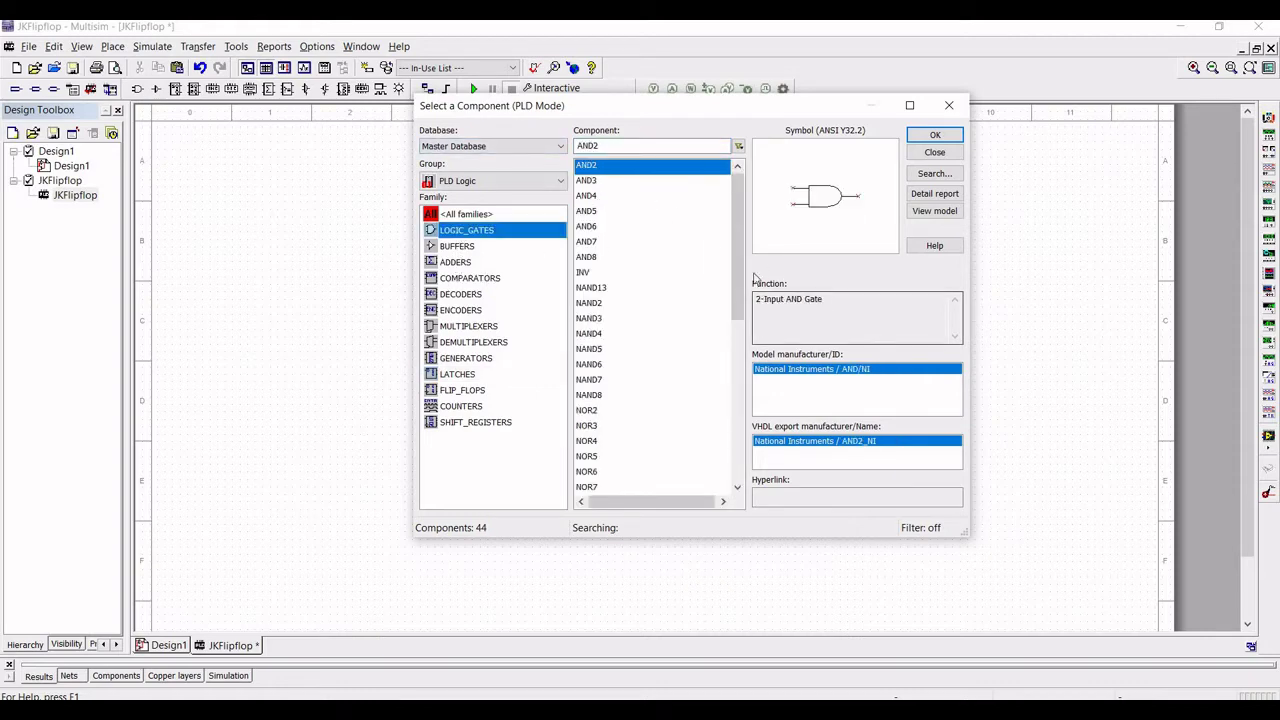
{"action": "left_click", "coordinate": [934, 138]}
{"action": "left_click", "coordinate": [262, 365]}
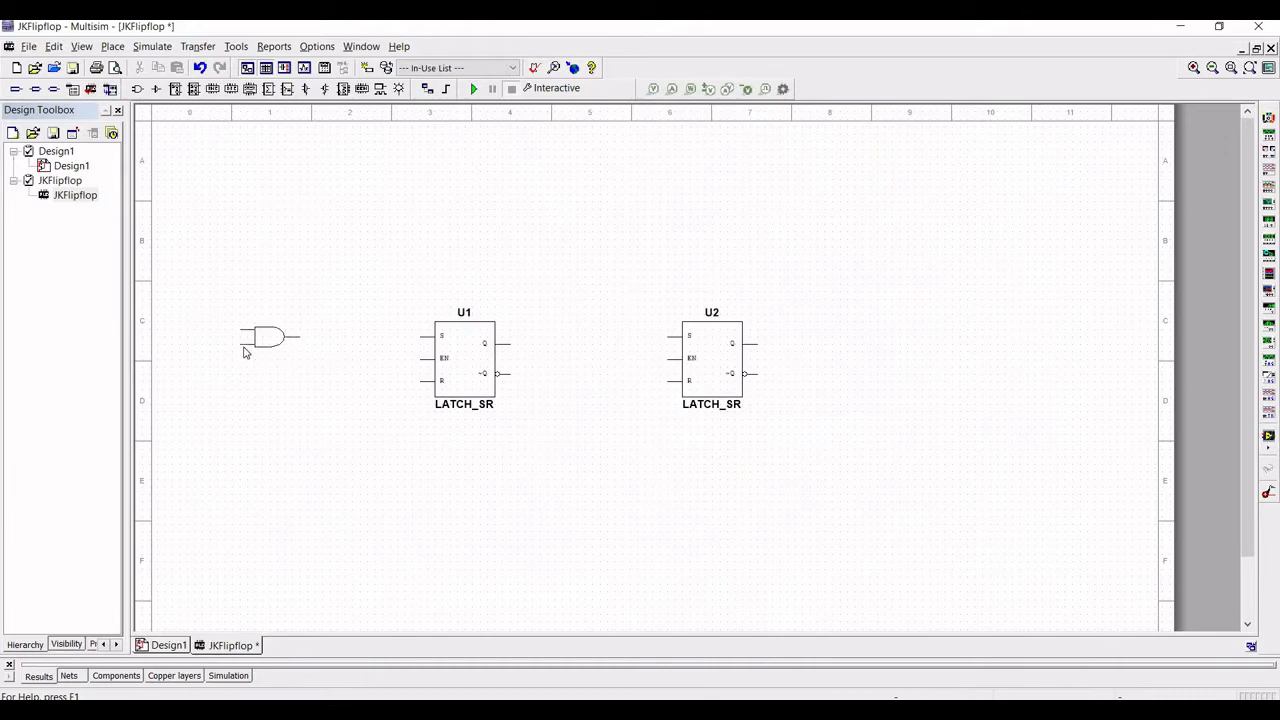
Place AND2 gates U3 left of U1 and U4 below U3
{"action": "left_click", "coordinate": [243, 352]}
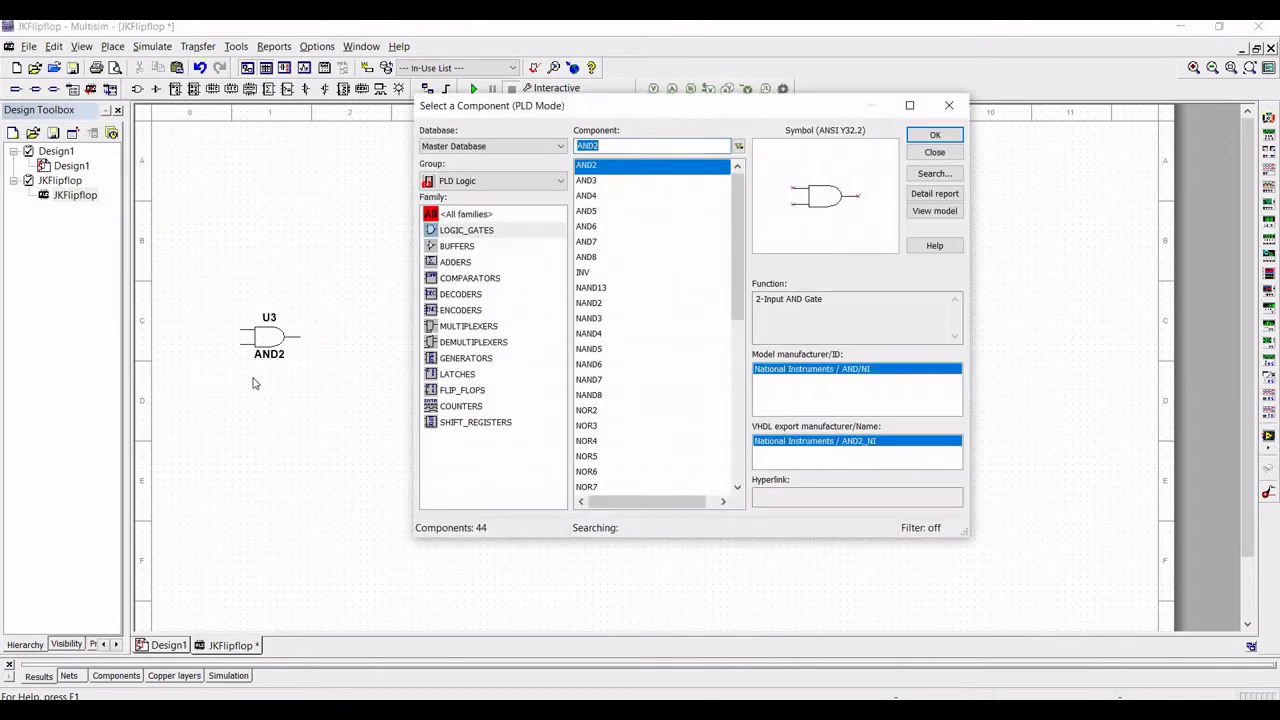
{"action": "left_click", "coordinate": [934, 135]}
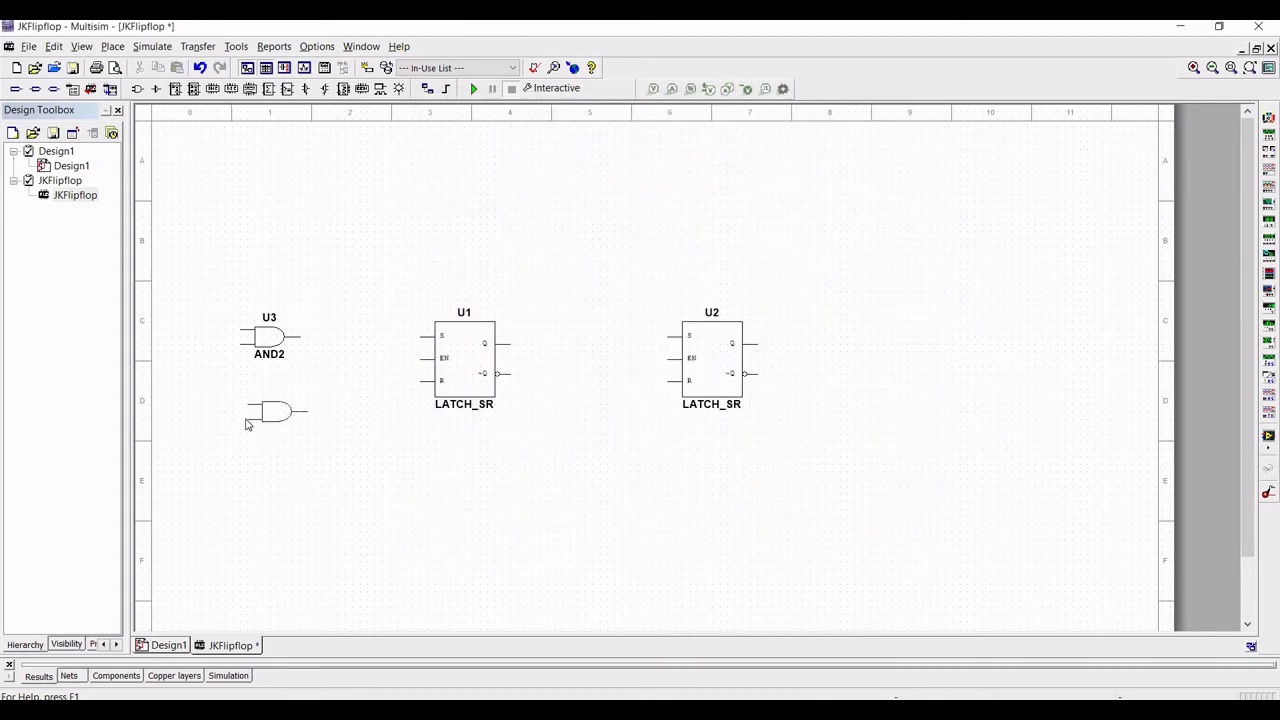
{"action": "left_click", "coordinate": [248, 425]}
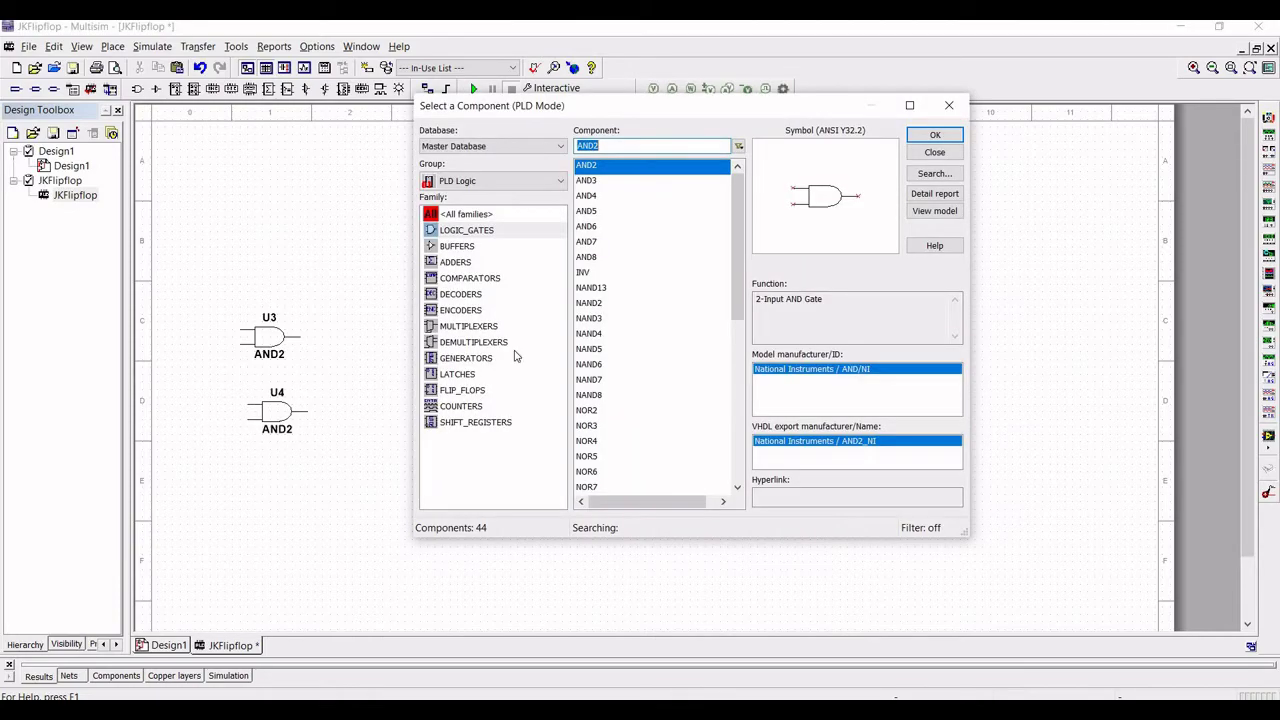
Place inverter U5 below U1, then select U4 to reposition it
{"action": "left_click", "coordinate": [600, 275]}
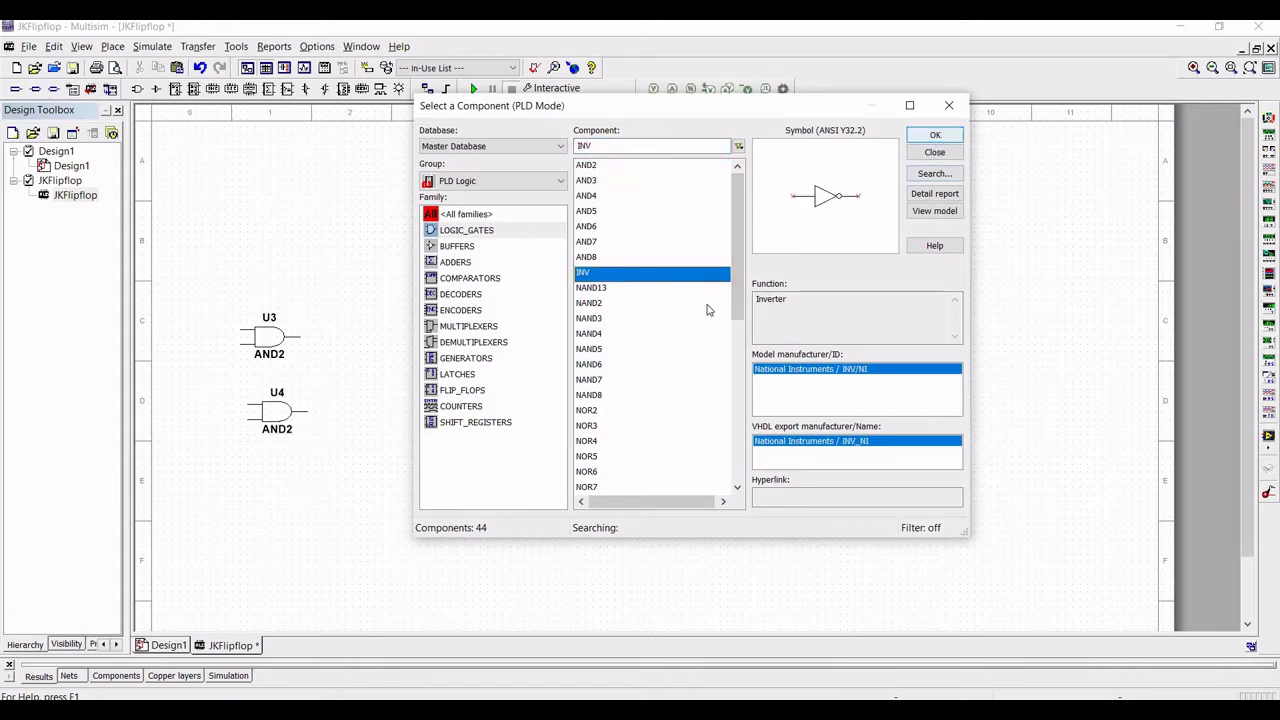
{"action": "key", "text": "Return"}
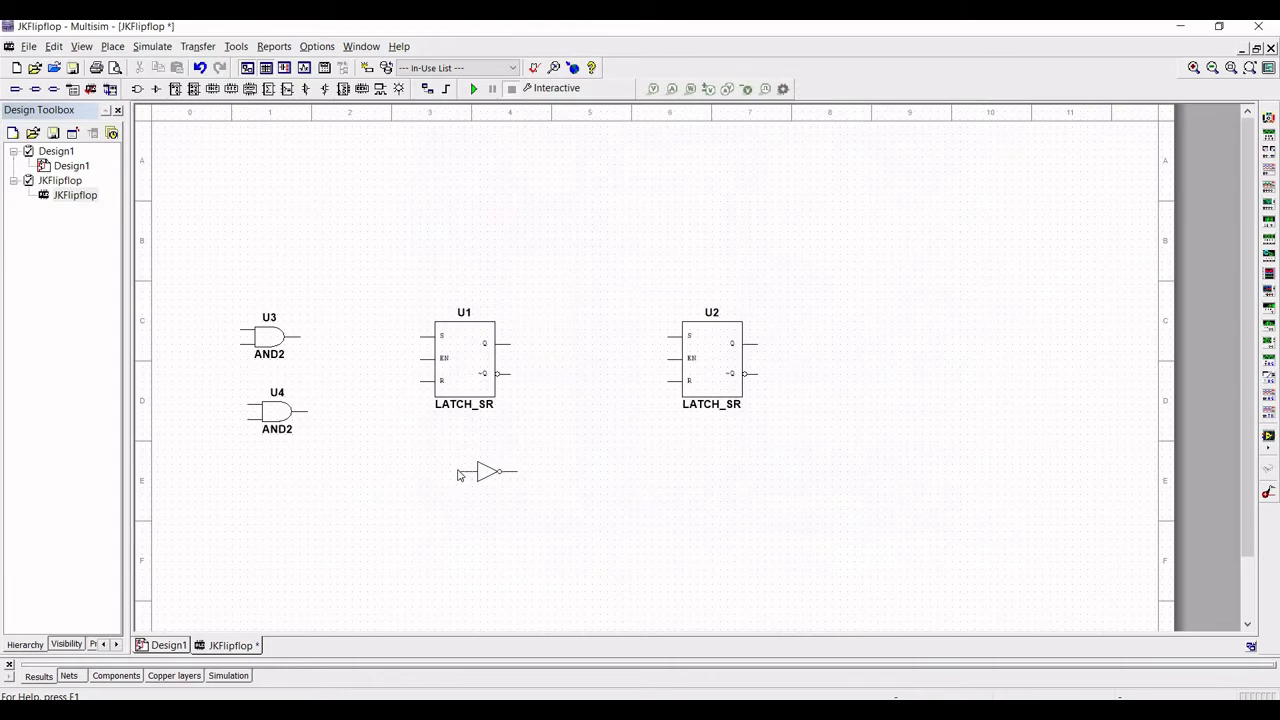
{"action": "key", "text": "Escape"}
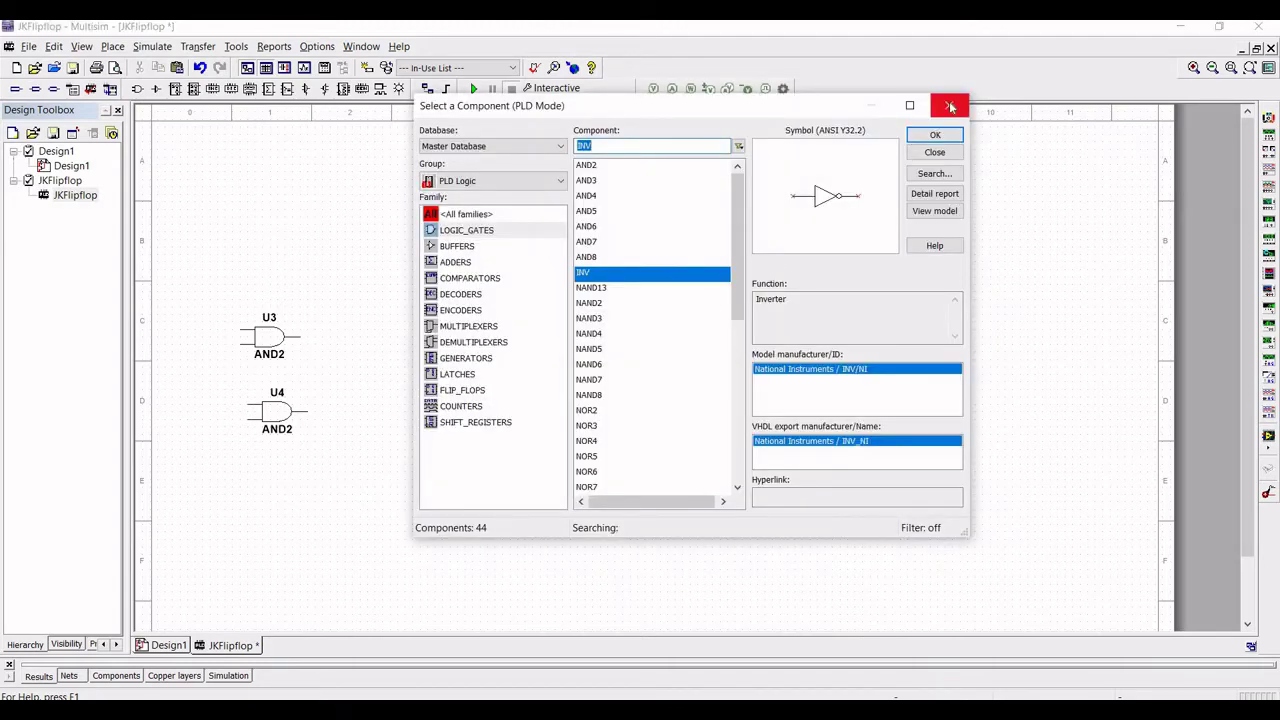
{"action": "left_click", "coordinate": [950, 106]}
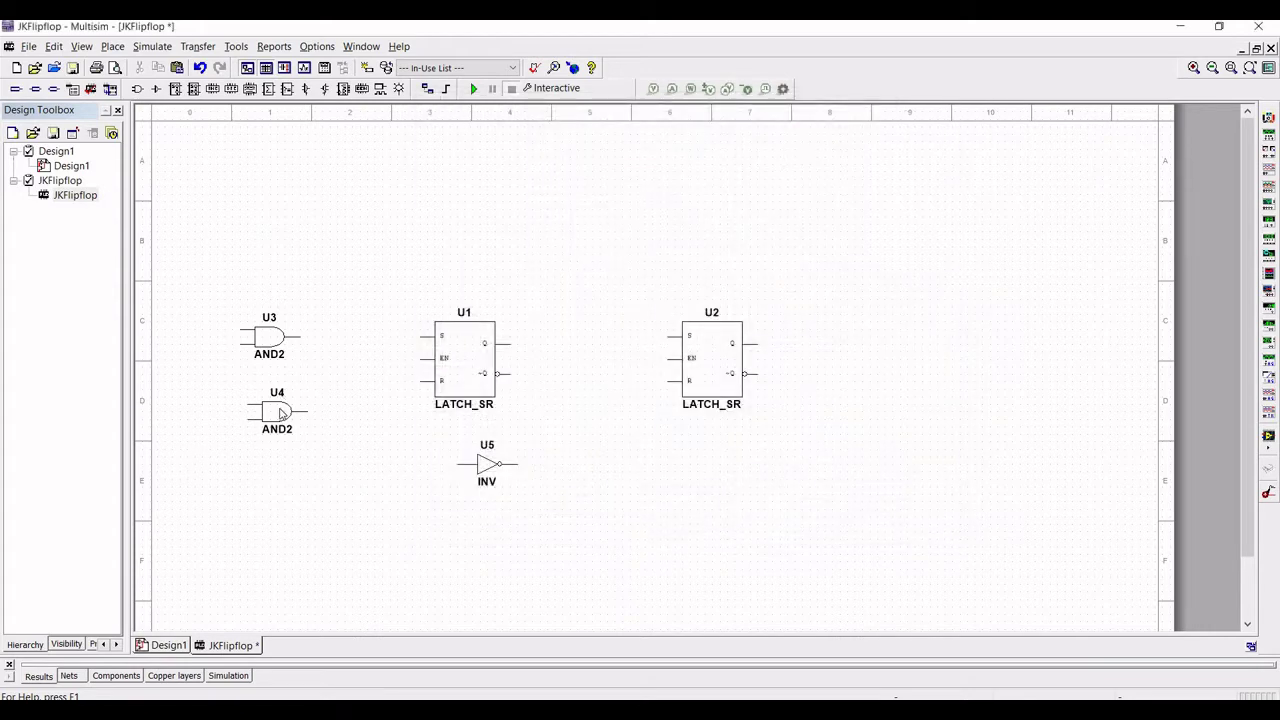
{"action": "left_click", "coordinate": [282, 413]}
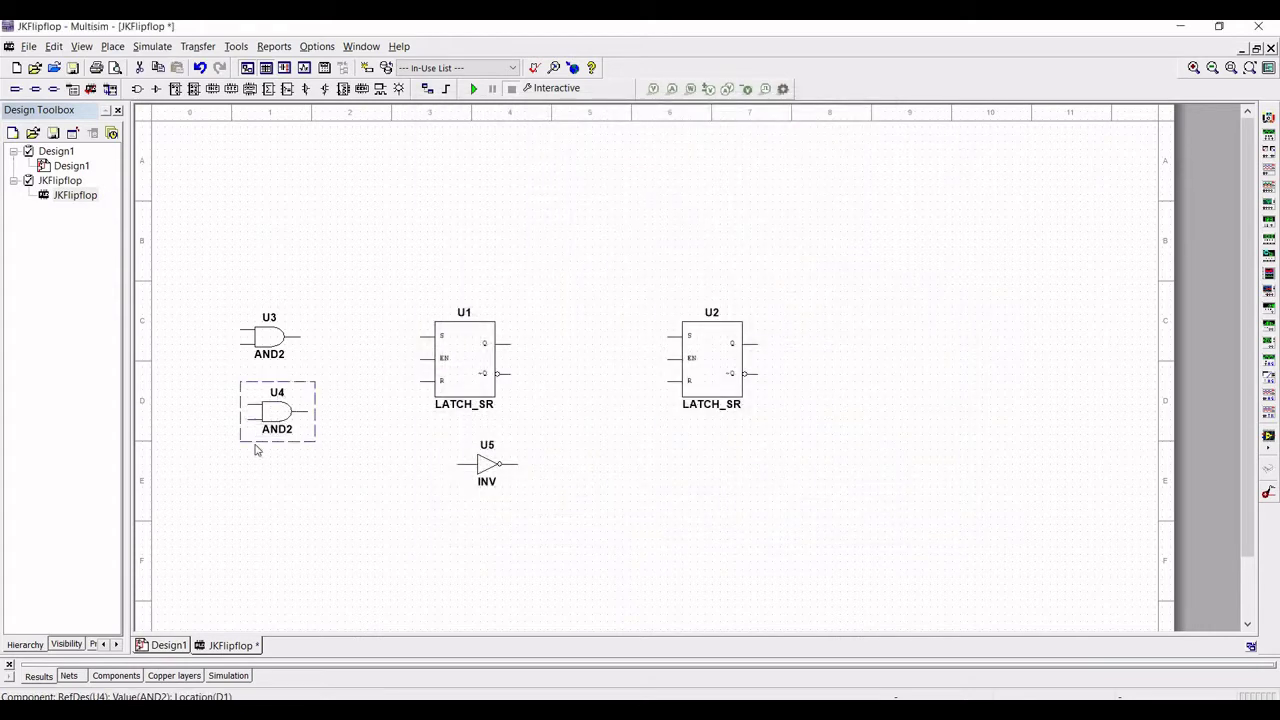
Align U4 with U3, then wire U3 to U1's S input and U4 to U1's R input
{"action": "key", "text": "Left"}
{"action": "left_click", "coordinate": [378, 394]}
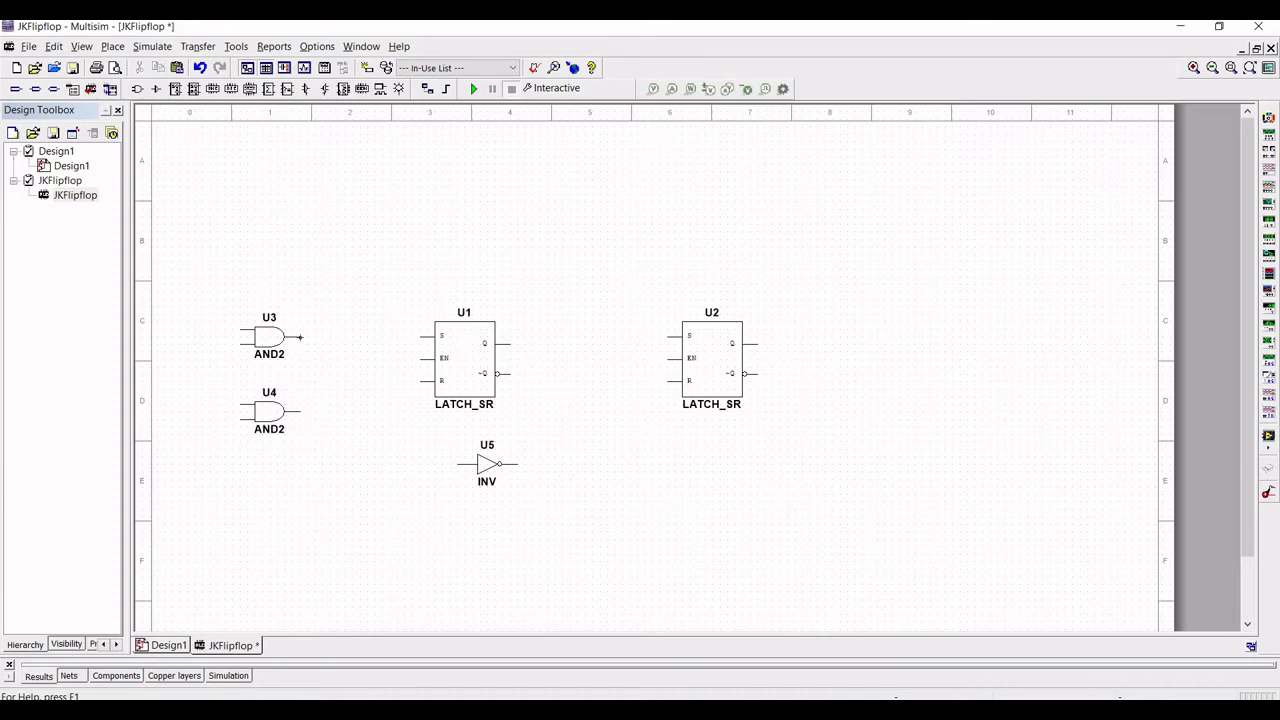
{"action": "left_click", "coordinate": [300, 337]}
{"action": "left_click", "coordinate": [420, 336]}
{"action": "left_click", "coordinate": [299, 411]}
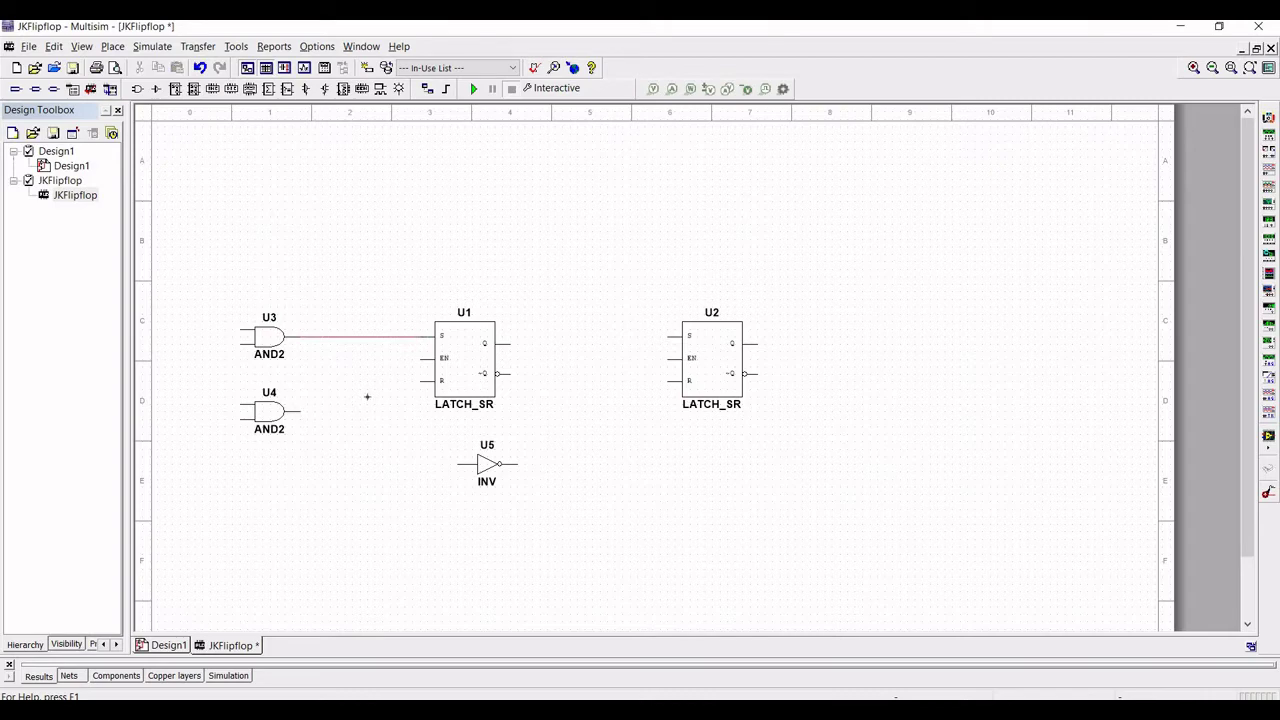
{"action": "left_click", "coordinate": [418, 381]}
Wire U1's Q to U2's S input and U1's ~Q to U2's R input
{"action": "left_click", "coordinate": [534, 341]}
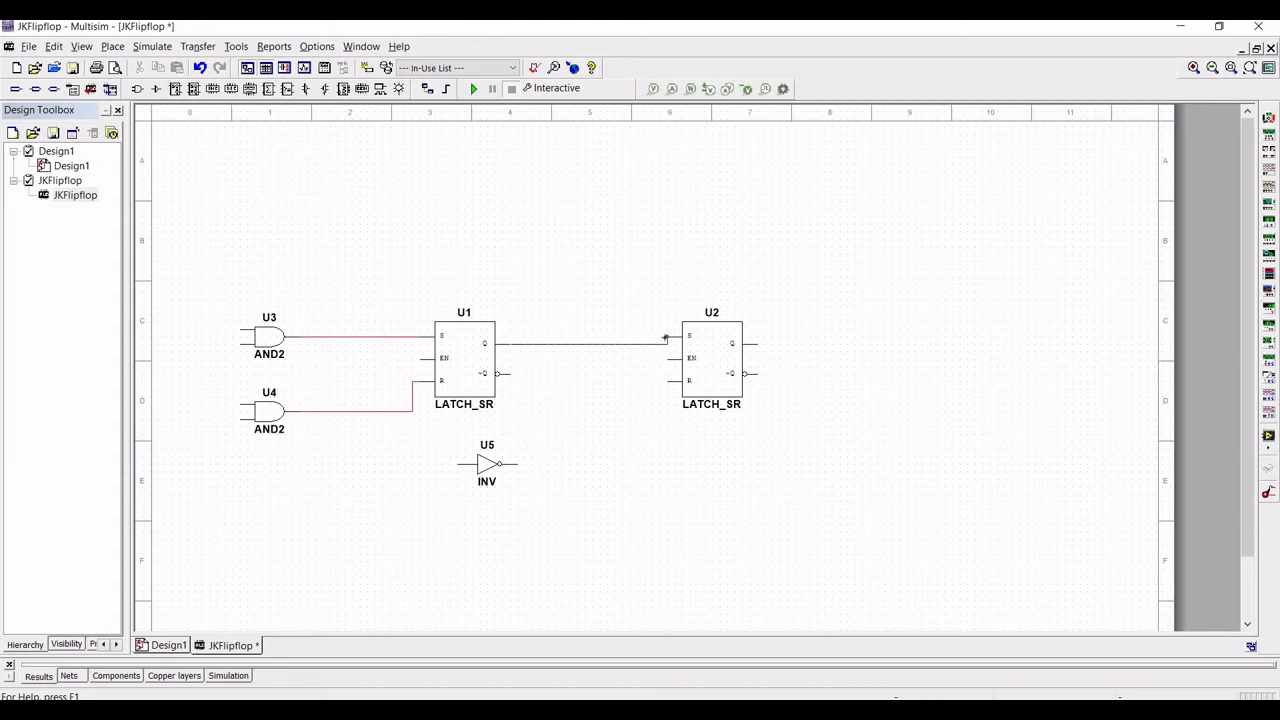
{"action": "left_click", "coordinate": [665, 342]}
{"action": "left_click", "coordinate": [667, 377]}
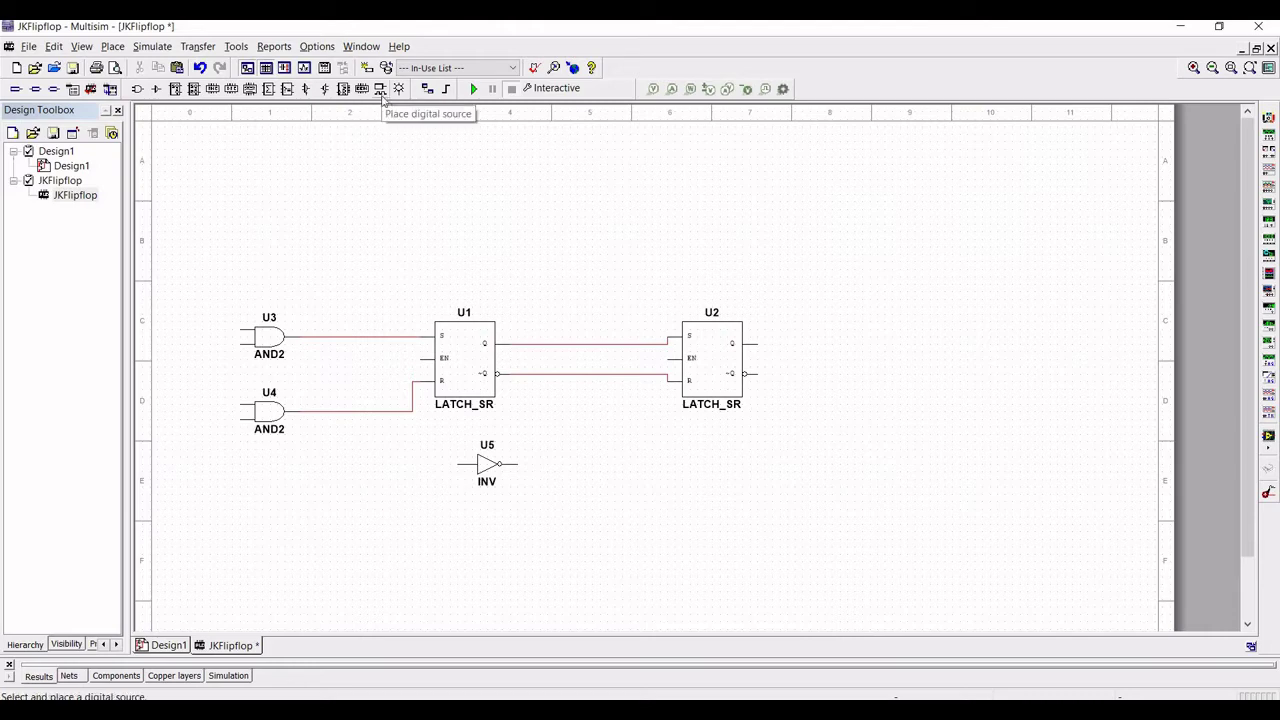
Place interactive digital constants U6 left of U3 and U7 left of U4
{"action": "left_click", "coordinate": [381, 92]}
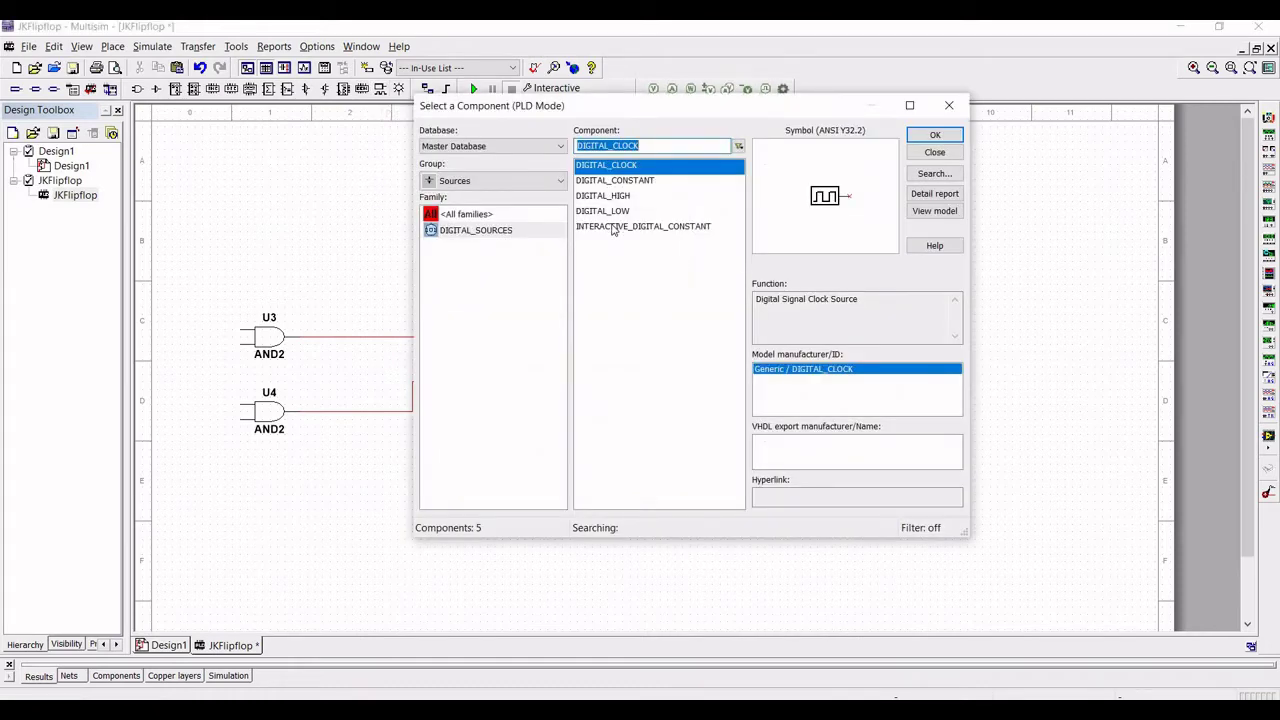
{"action": "left_click", "coordinate": [616, 228]}
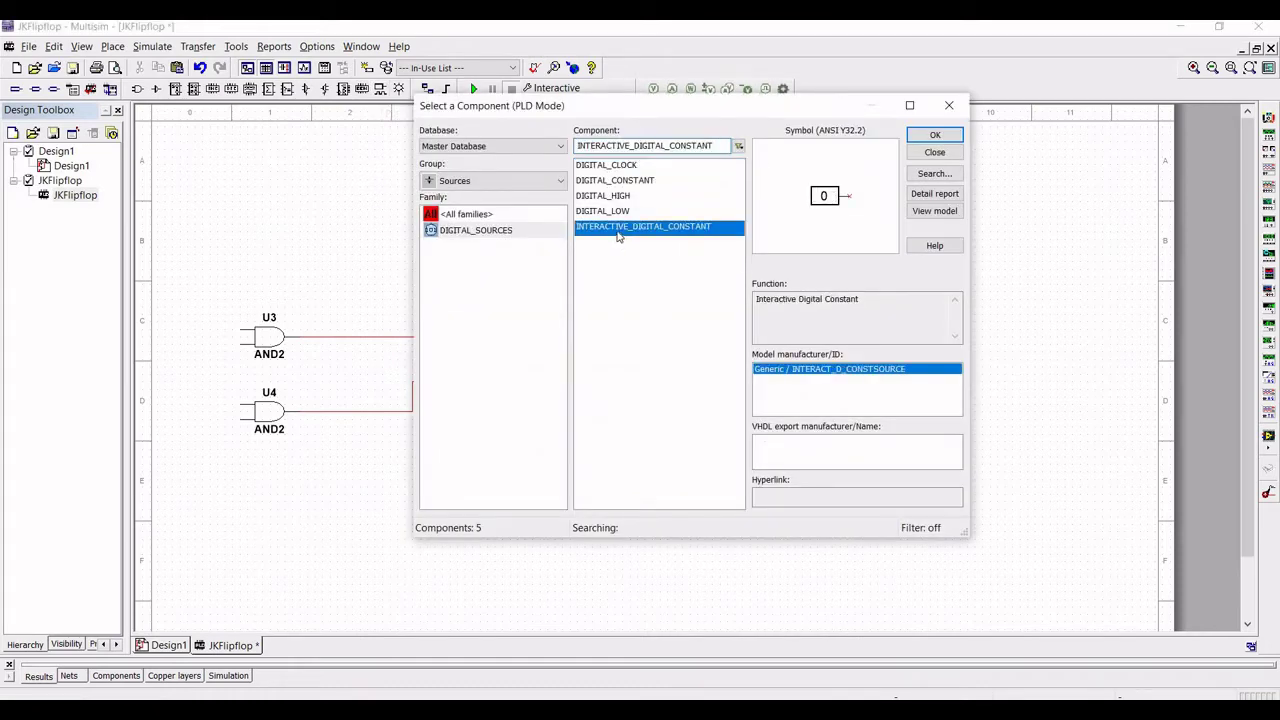
{"action": "left_click", "coordinate": [944, 134]}
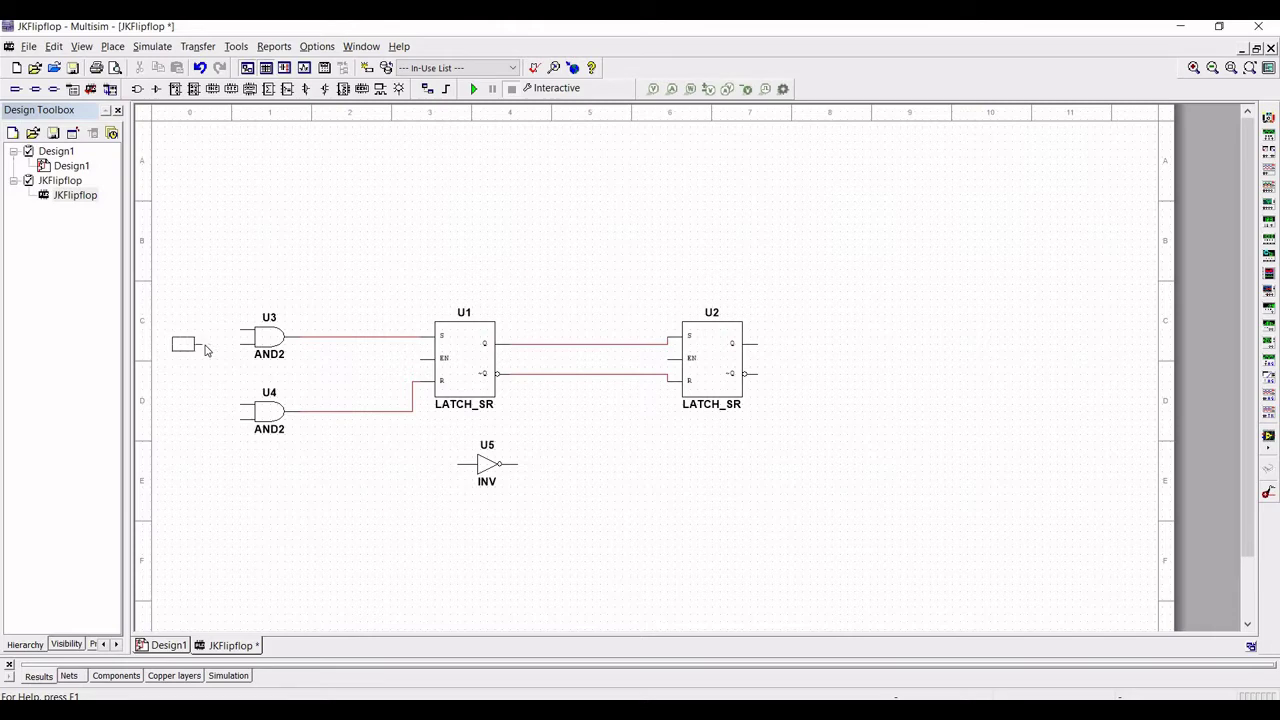
{"action": "left_click", "coordinate": [208, 353]}
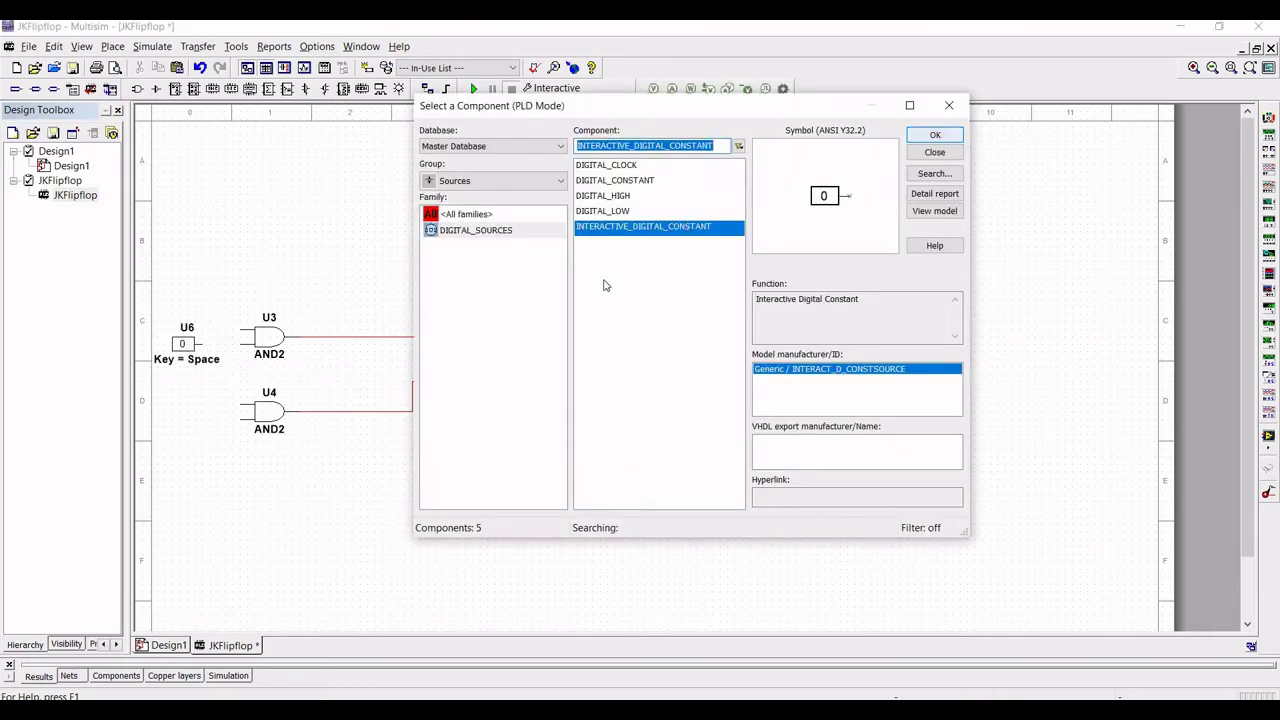
{"action": "left_click", "coordinate": [935, 134]}
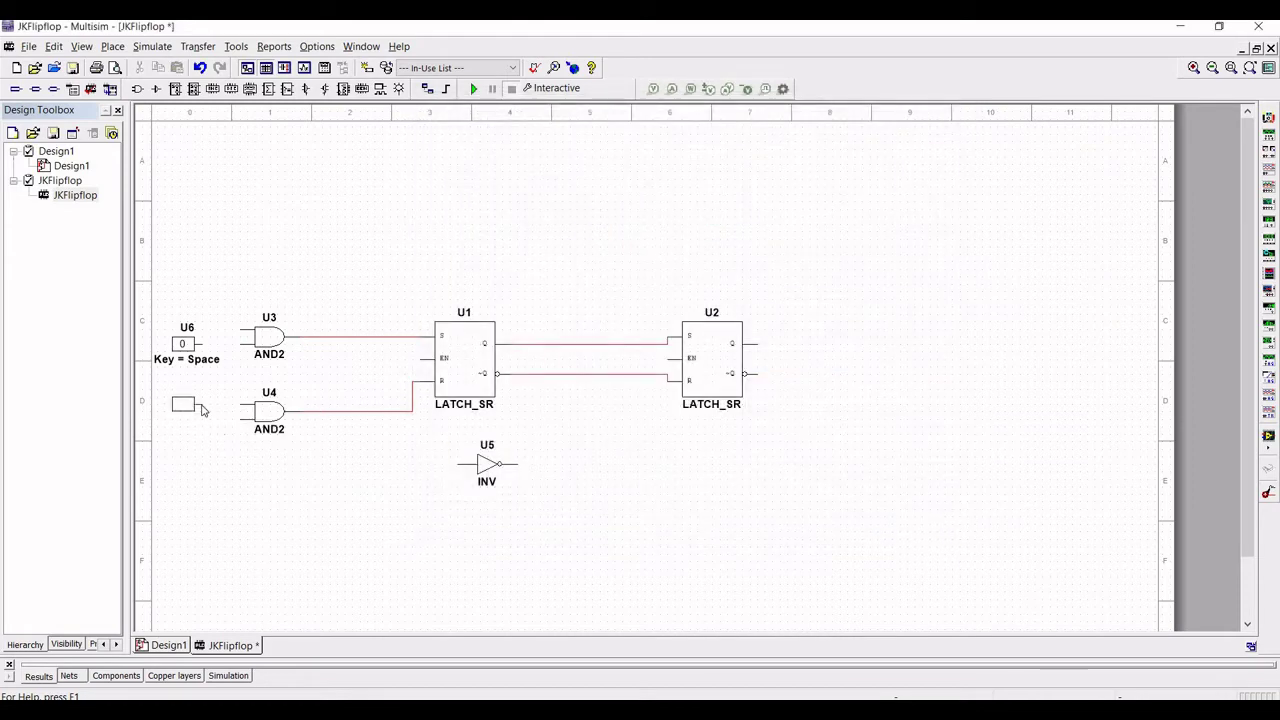
{"action": "left_click", "coordinate": [201, 410]}
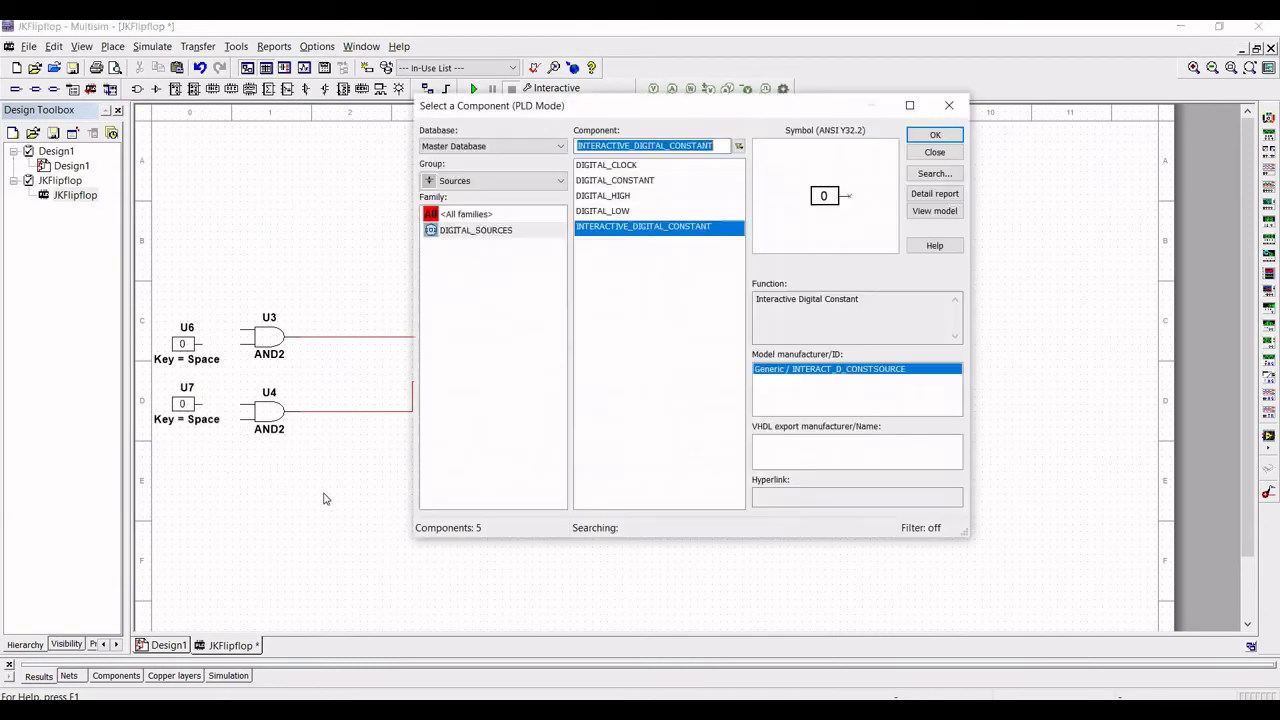
Place a DIGITAL_CLOCK U8 between the two AND gates
{"action": "left_click", "coordinate": [604, 166]}
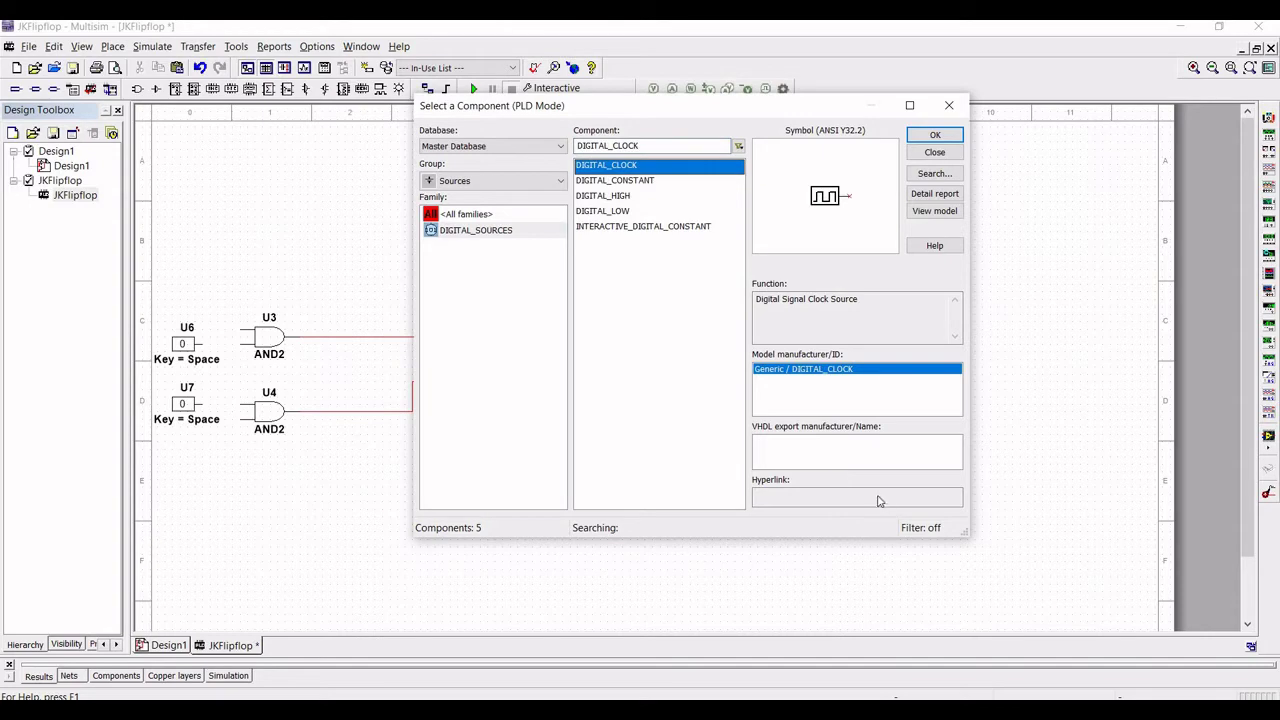
{"action": "left_click", "coordinate": [928, 140]}
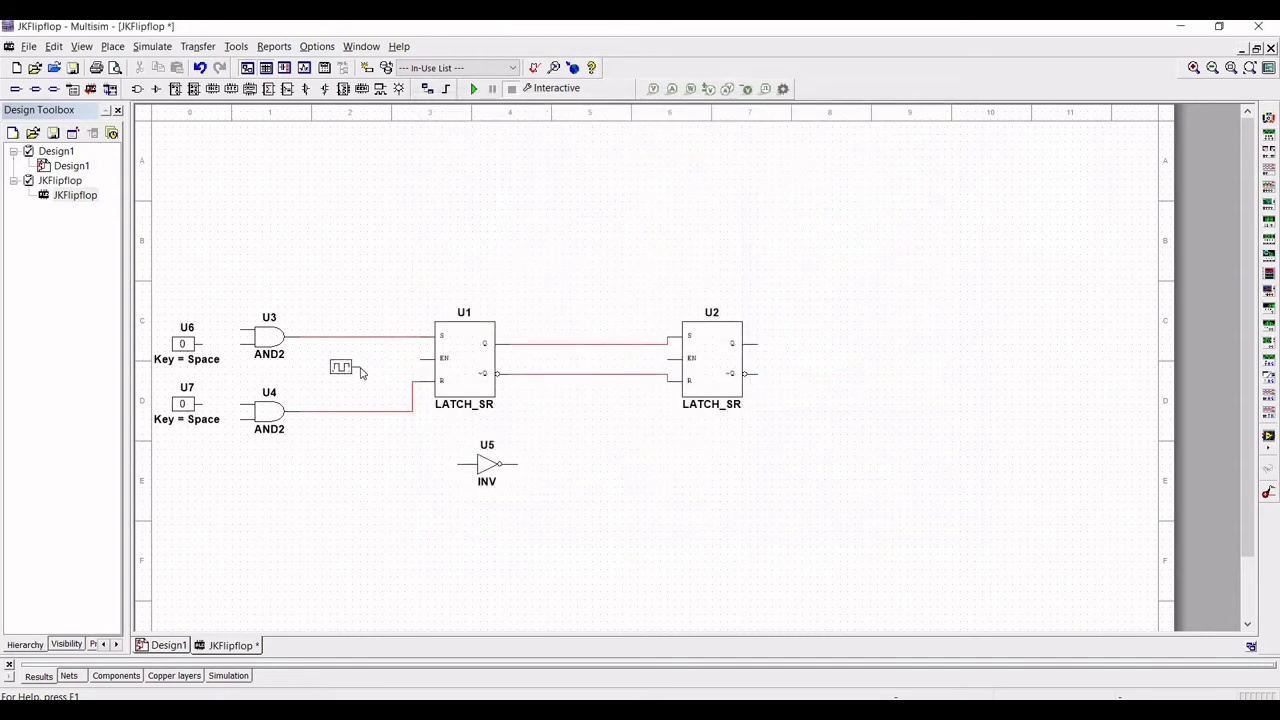
{"action": "left_click", "coordinate": [356, 372]}
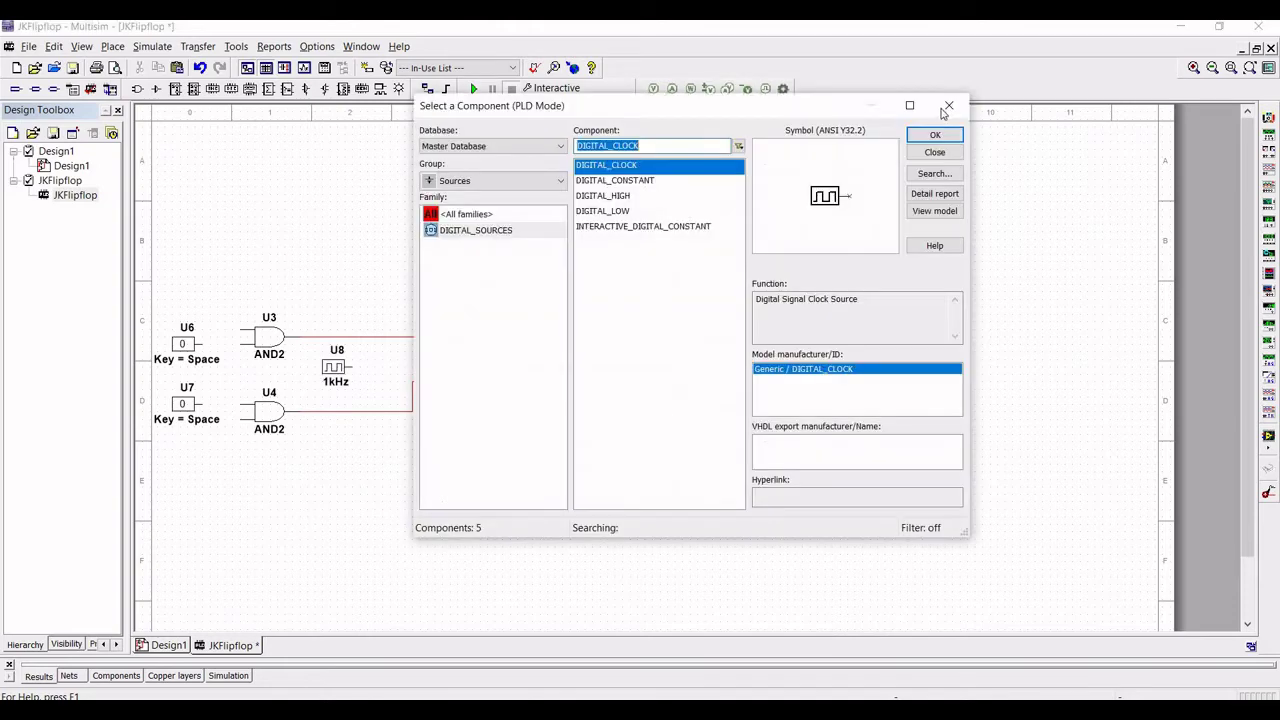
{"action": "left_click", "coordinate": [946, 108]}
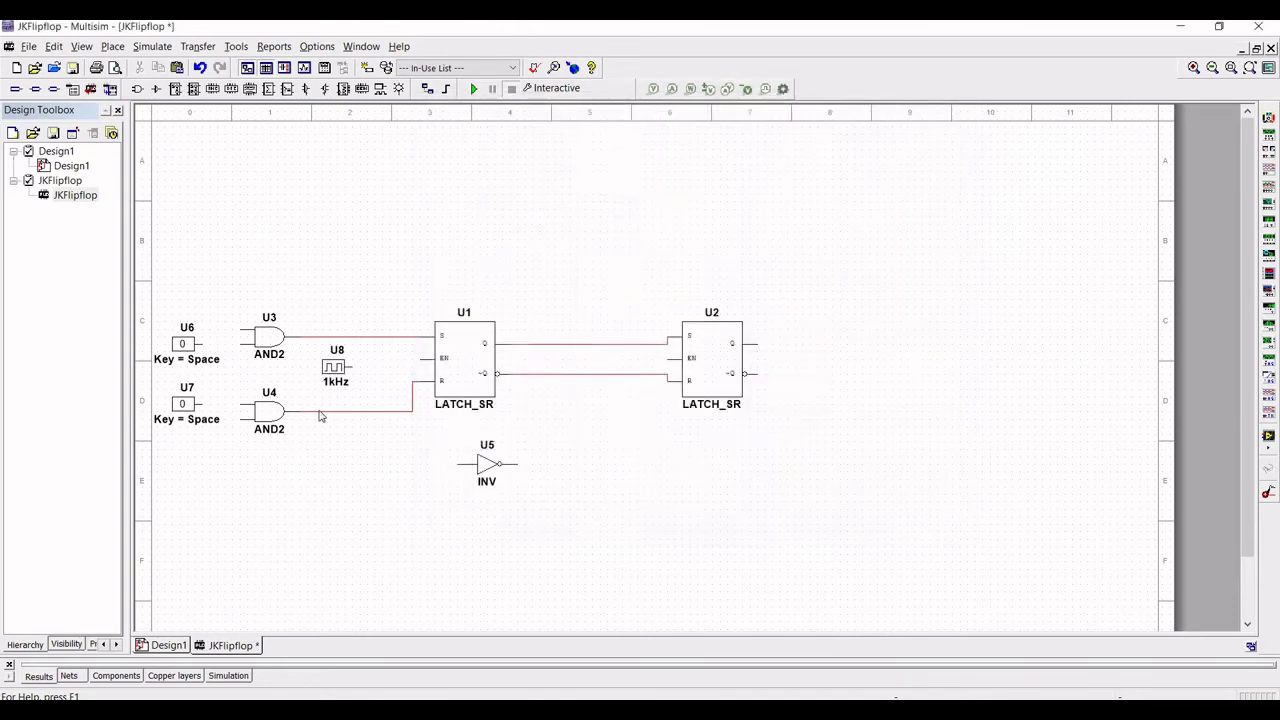
Set constant U6's toggle key to J
{"action": "double_click", "coordinate": [200, 363]}
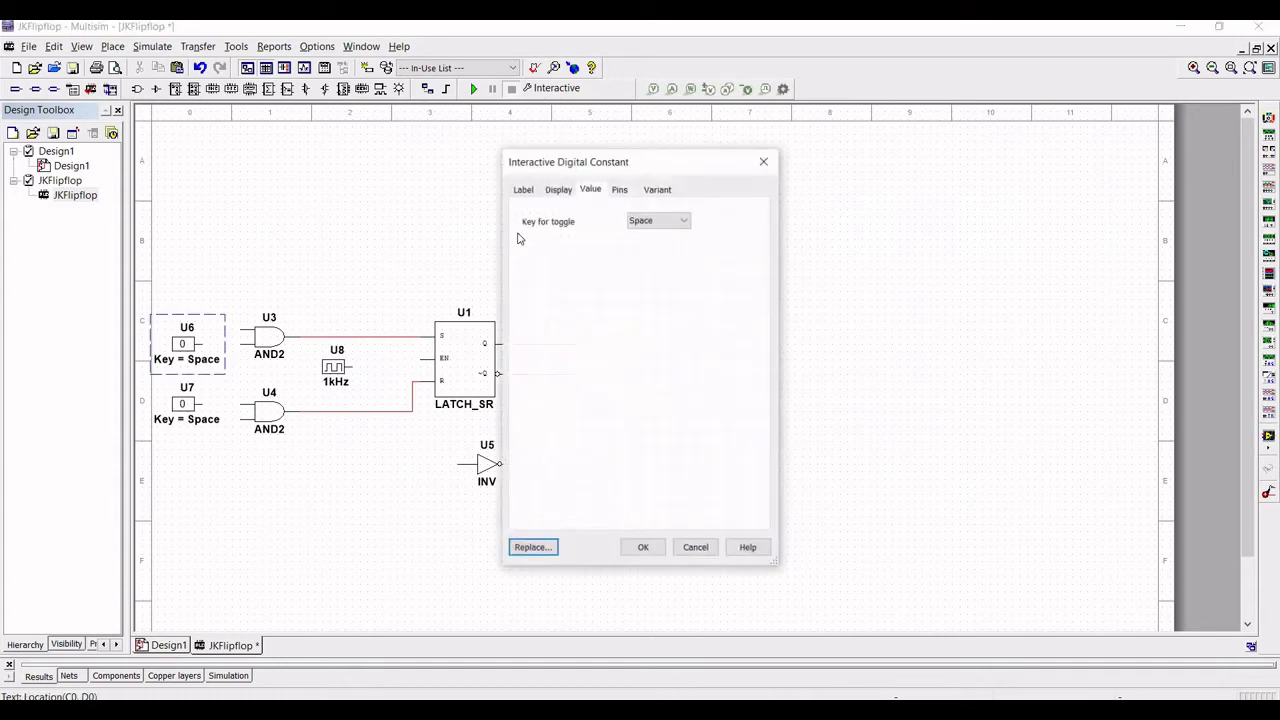
{"action": "left_click", "coordinate": [652, 221]}
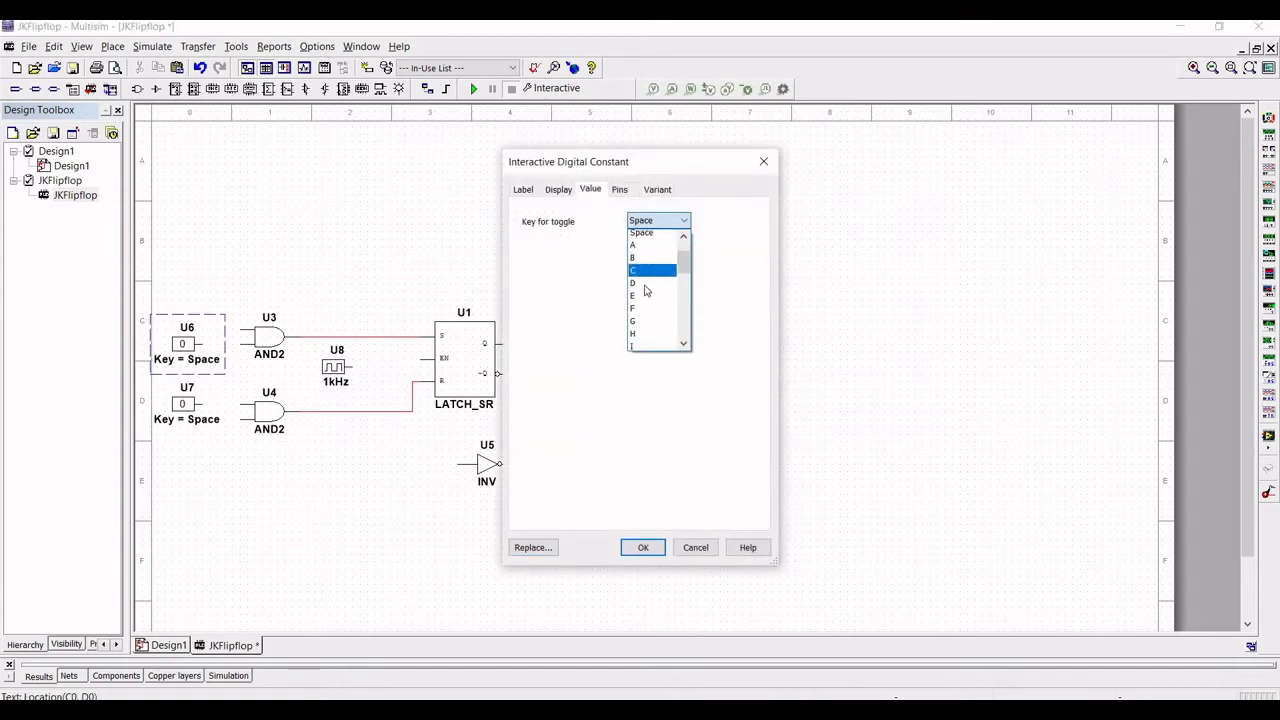
{"action": "scroll", "coordinate": [643, 315], "scroll_direction": "down", "scroll_amount": 1}
{"action": "left_click", "coordinate": [643, 543]}
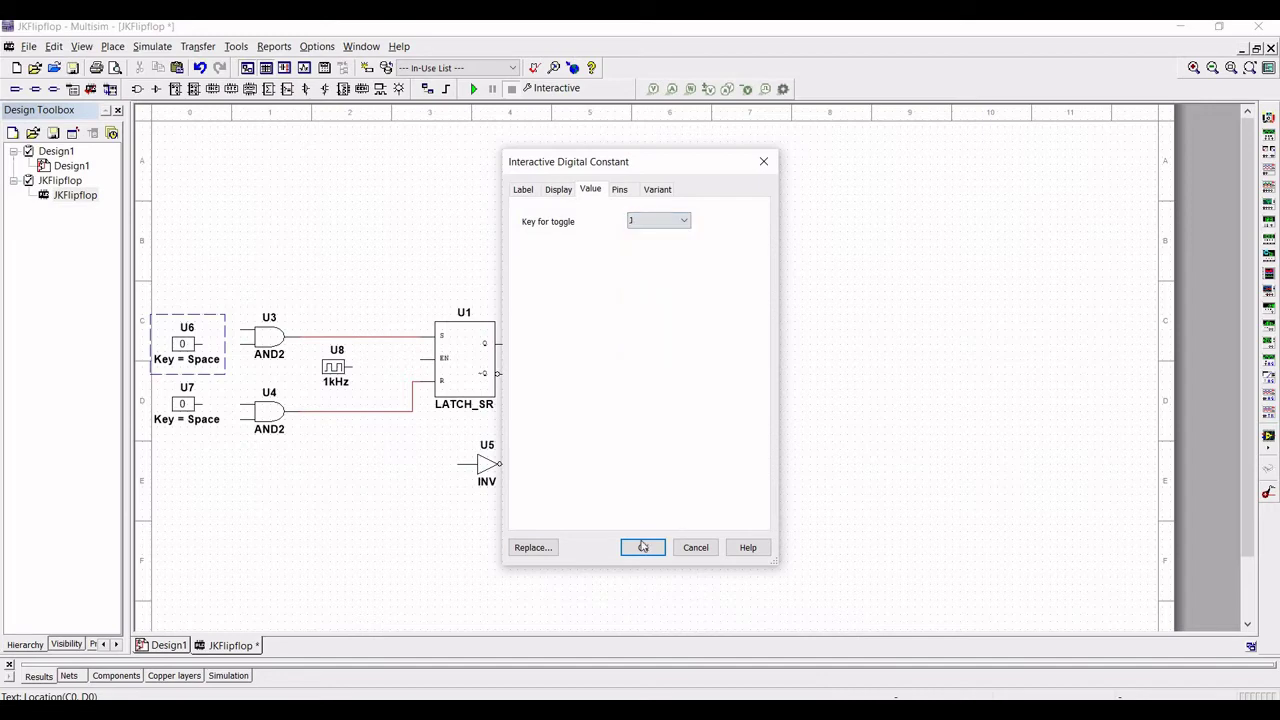
{"action": "left_click", "coordinate": [643, 547]}
Set constant U7's toggle key to K
{"action": "double_click", "coordinate": [213, 423]}
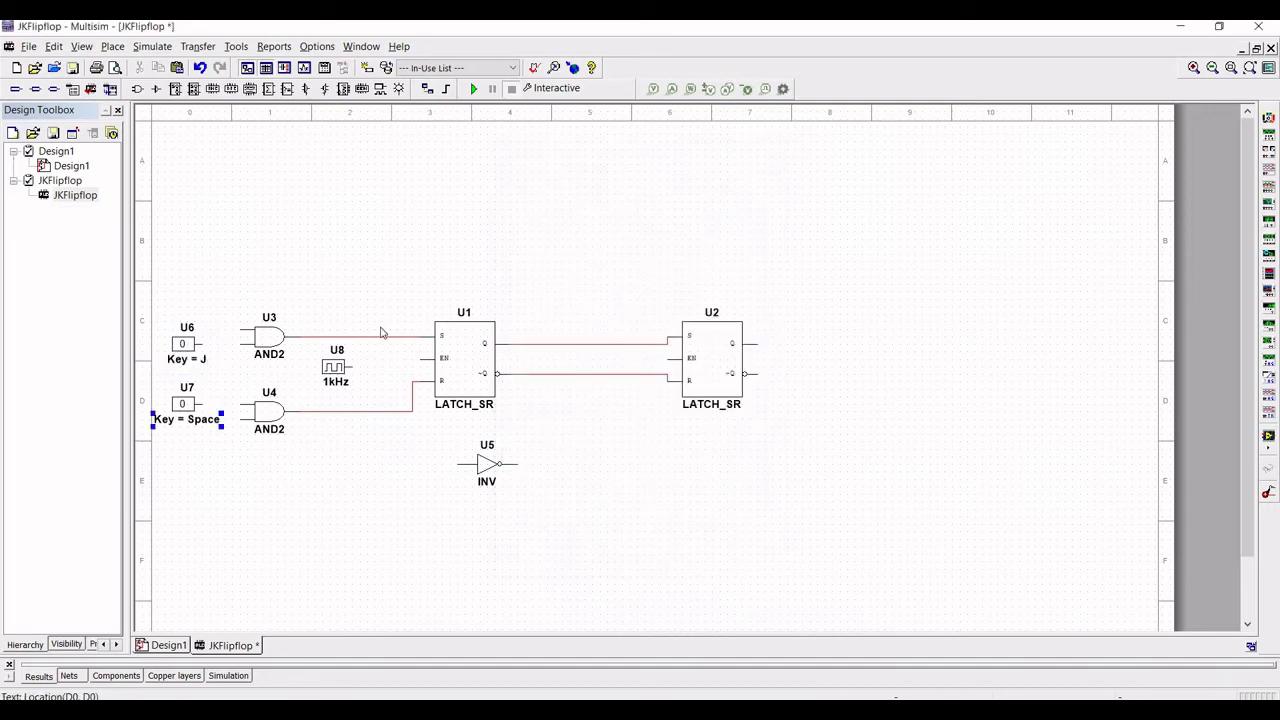
{"action": "left_click", "coordinate": [657, 222]}
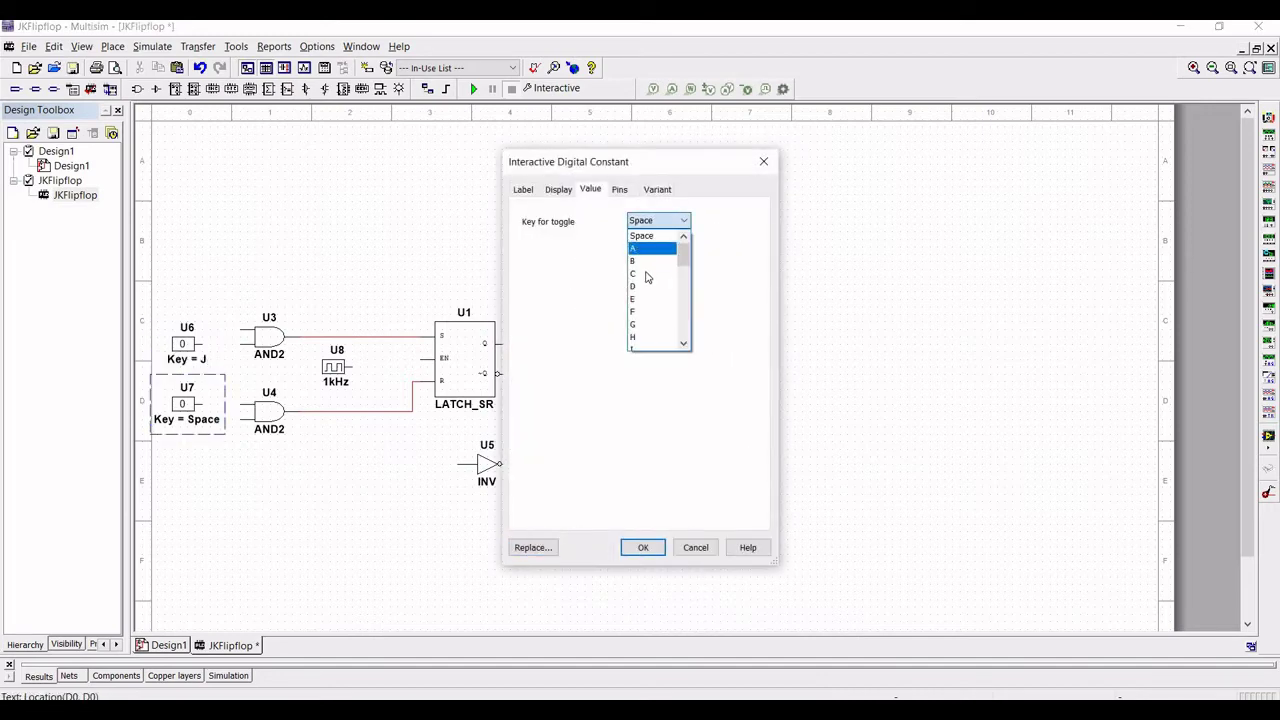
{"action": "scroll", "coordinate": [650, 290], "scroll_direction": "down", "scroll_amount": 1}
{"action": "left_click", "coordinate": [640, 339]}
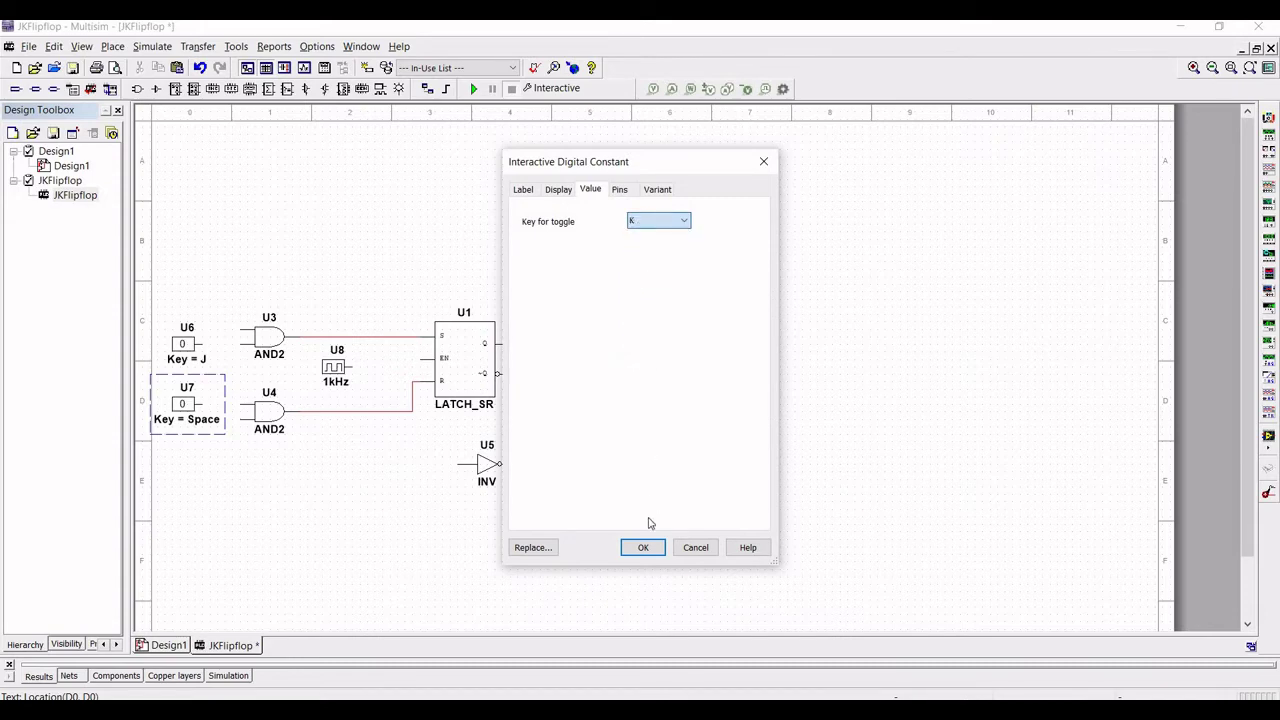
{"action": "left_click", "coordinate": [645, 547]}
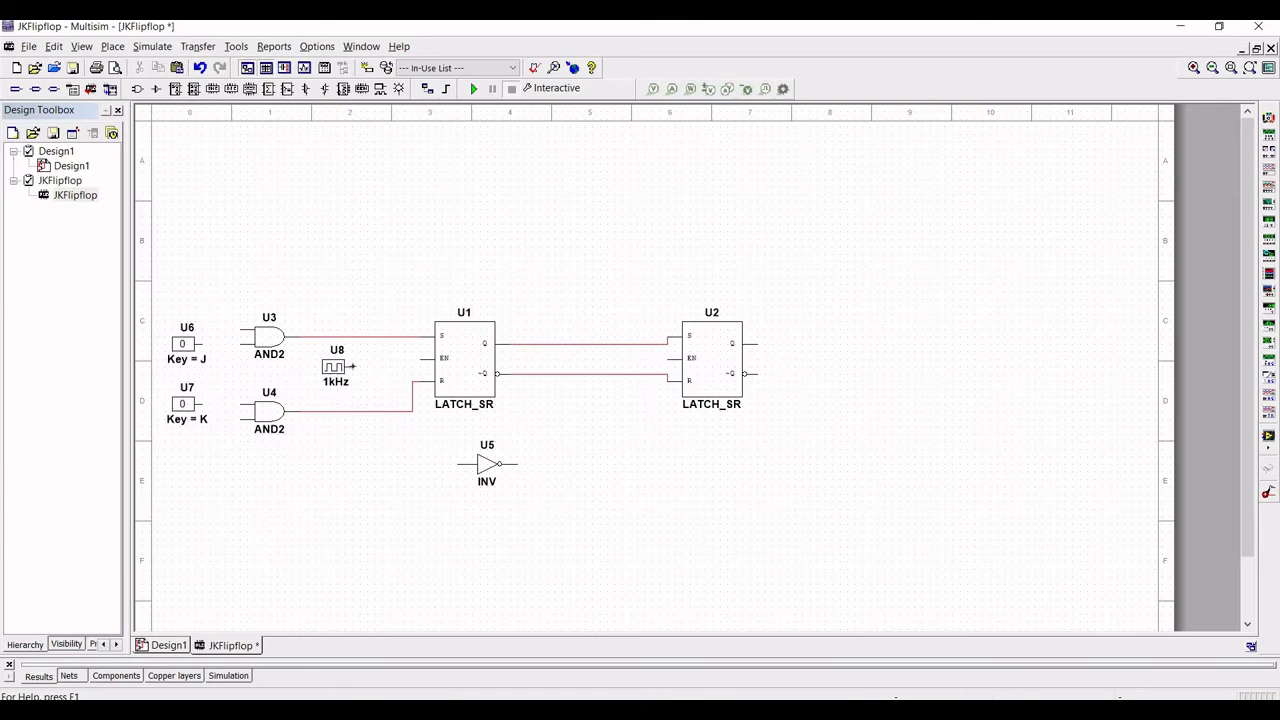
Wire clock U8 to U1's EN input, and through inverter U5 to U2's EN input
{"action": "left_click", "coordinate": [363, 366]}
{"action": "left_click", "coordinate": [420, 360]}
{"action": "left_click", "coordinate": [457, 463]}
{"action": "left_click", "coordinate": [394, 368]}
{"action": "left_click", "coordinate": [518, 464]}
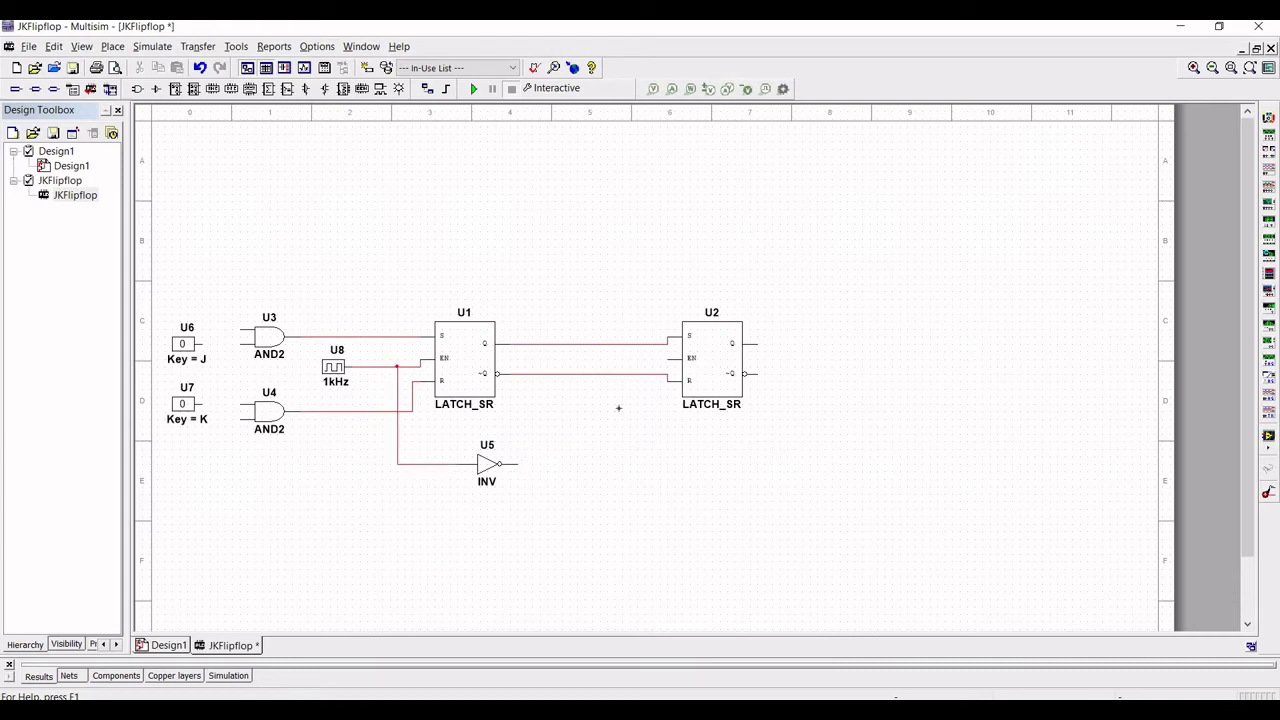
{"action": "left_click", "coordinate": [667, 358]}
Set clock U8's frequency to 1 Hz
{"action": "double_click", "coordinate": [336, 383]}
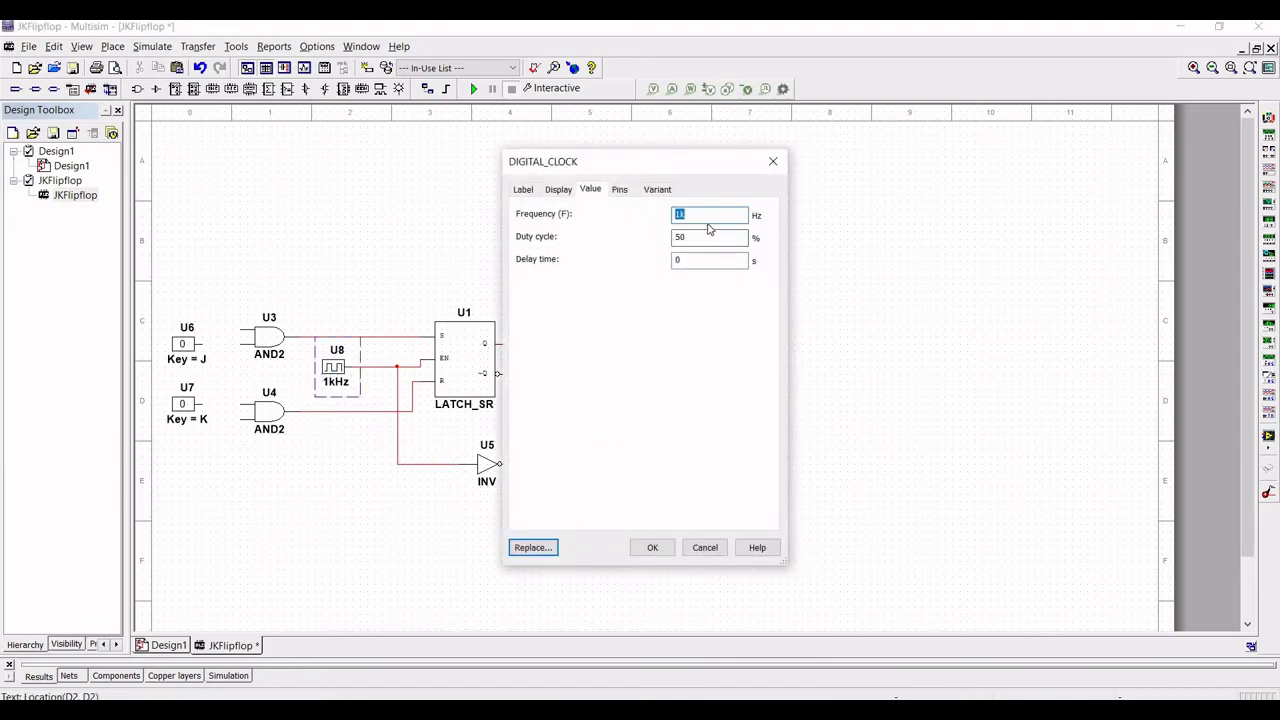
{"action": "type", "text": "1"}
{"action": "left_click", "coordinate": [653, 548]}
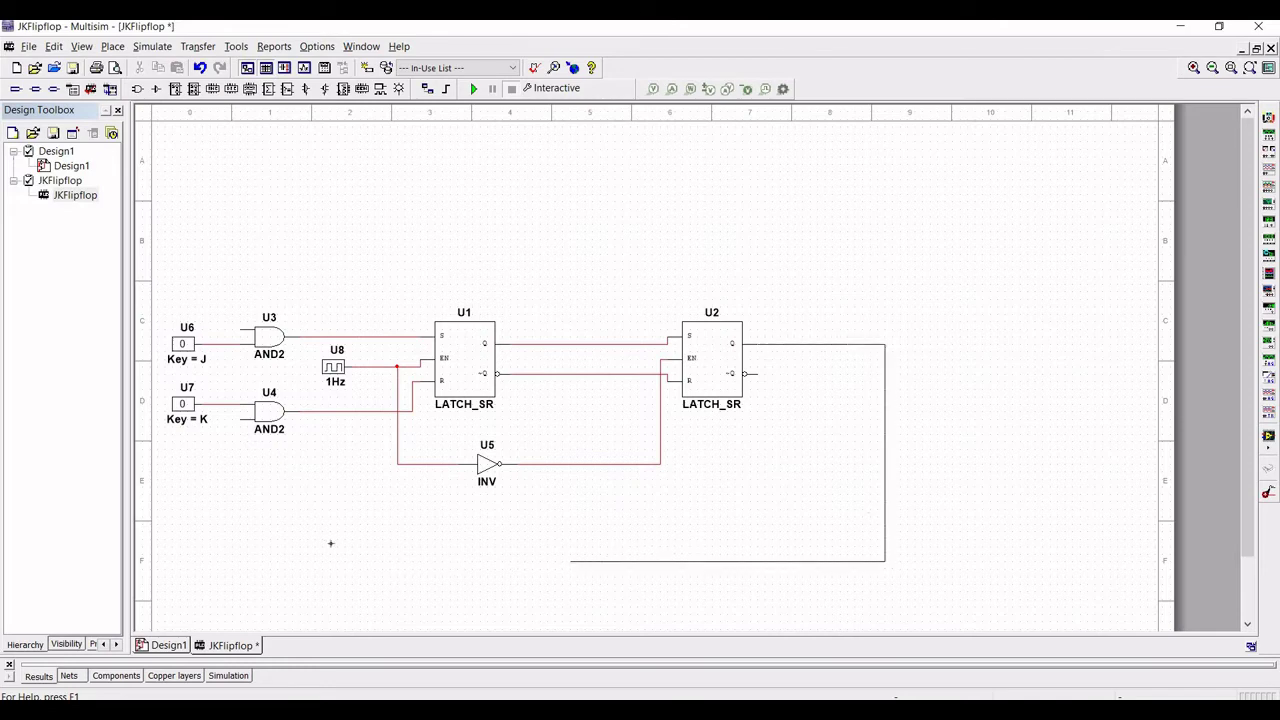
Route feedback wires from U2's Q to U4's lower input and U2's ~Q to U3's upper input
{"action": "key", "text": "Escape"}
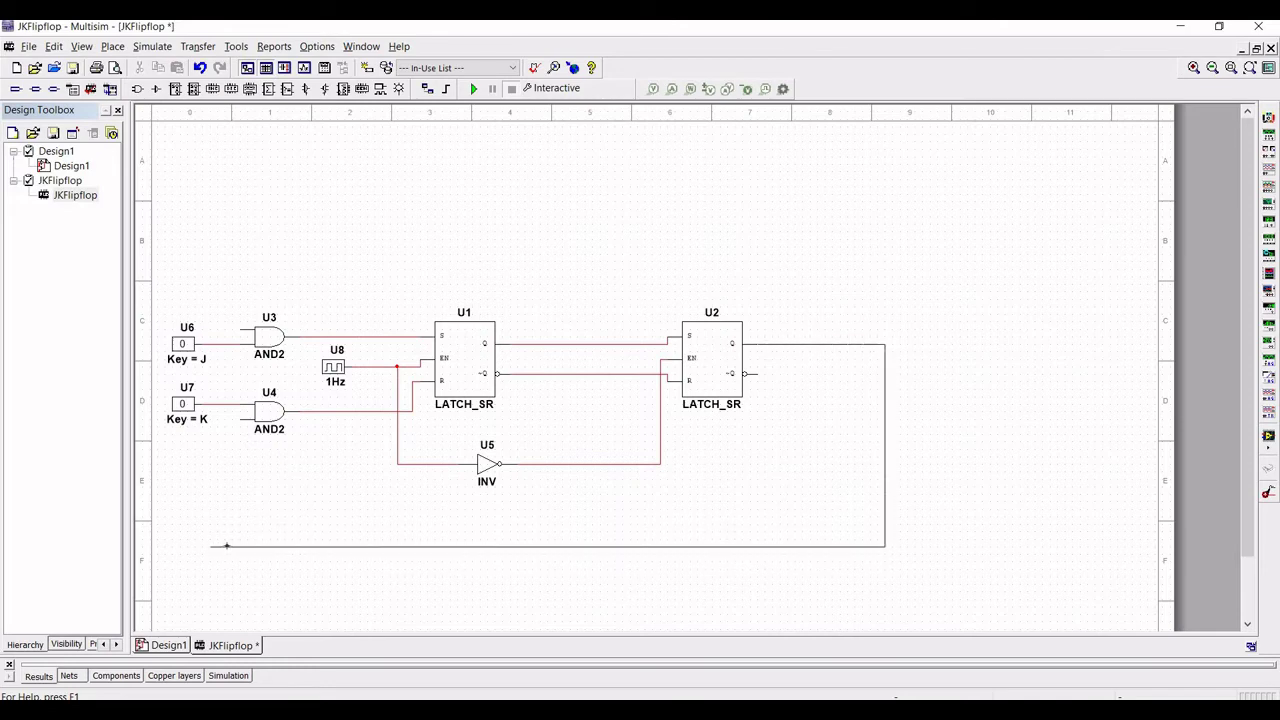
{"action": "left_click", "coordinate": [238, 420]}
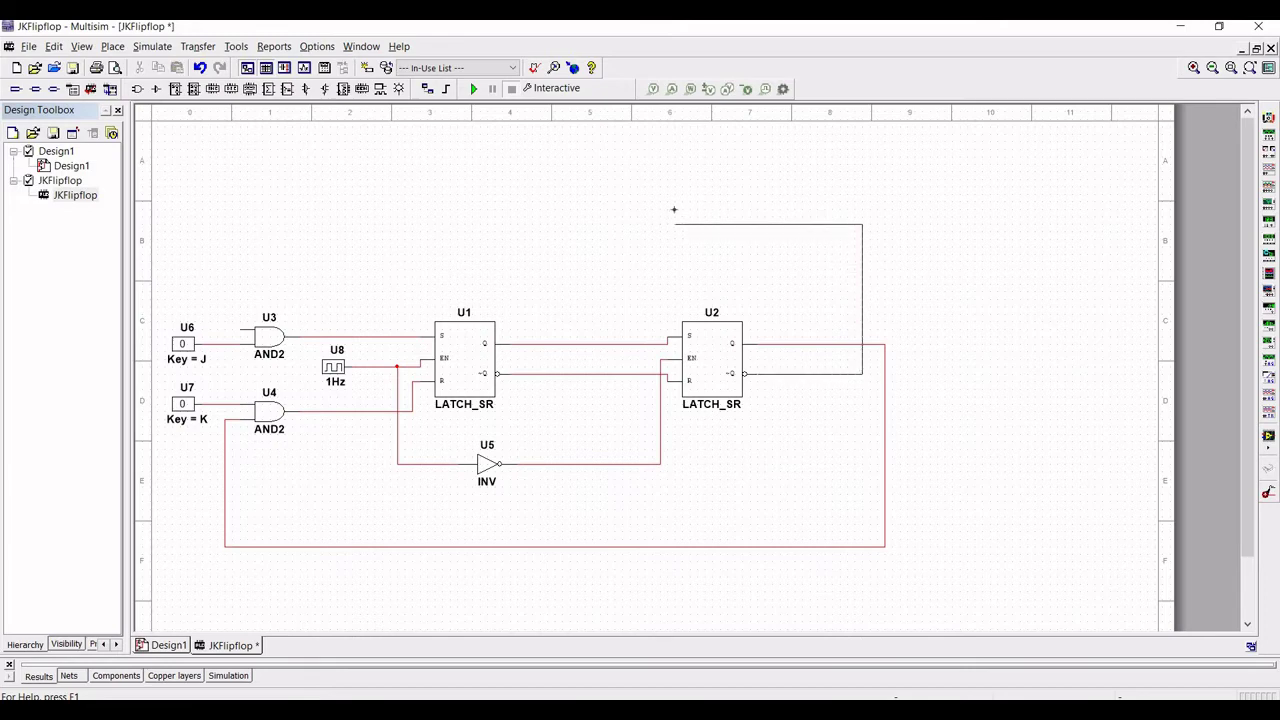
{"action": "left_click", "coordinate": [220, 328]}
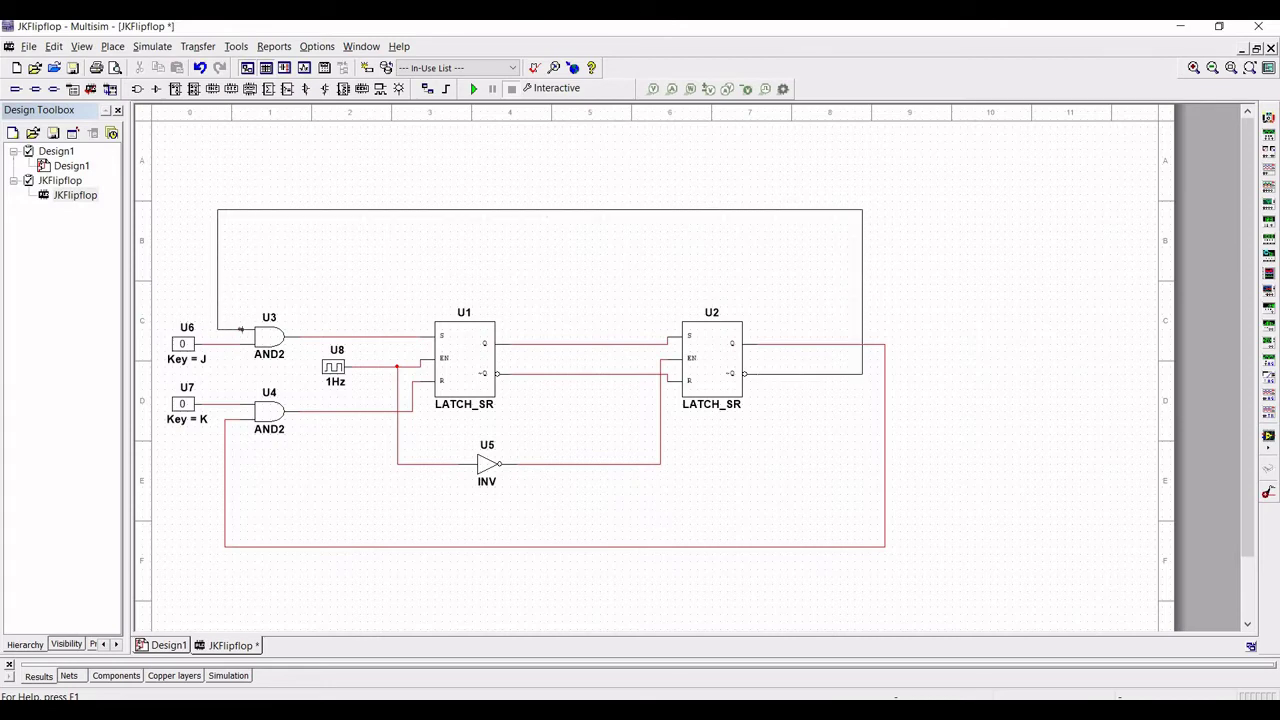
{"action": "left_click", "coordinate": [437, 285]}
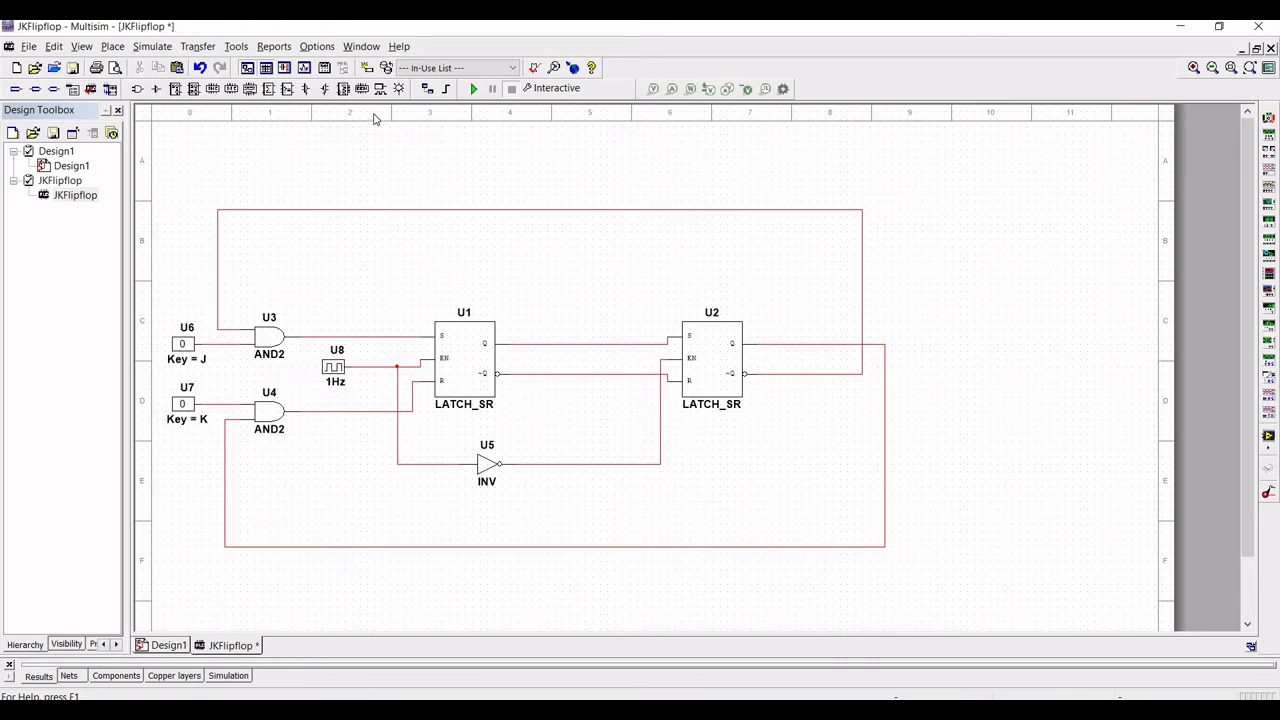
Attach red digital probe X1 to the inverter output wire
{"action": "left_click", "coordinate": [400, 89]}
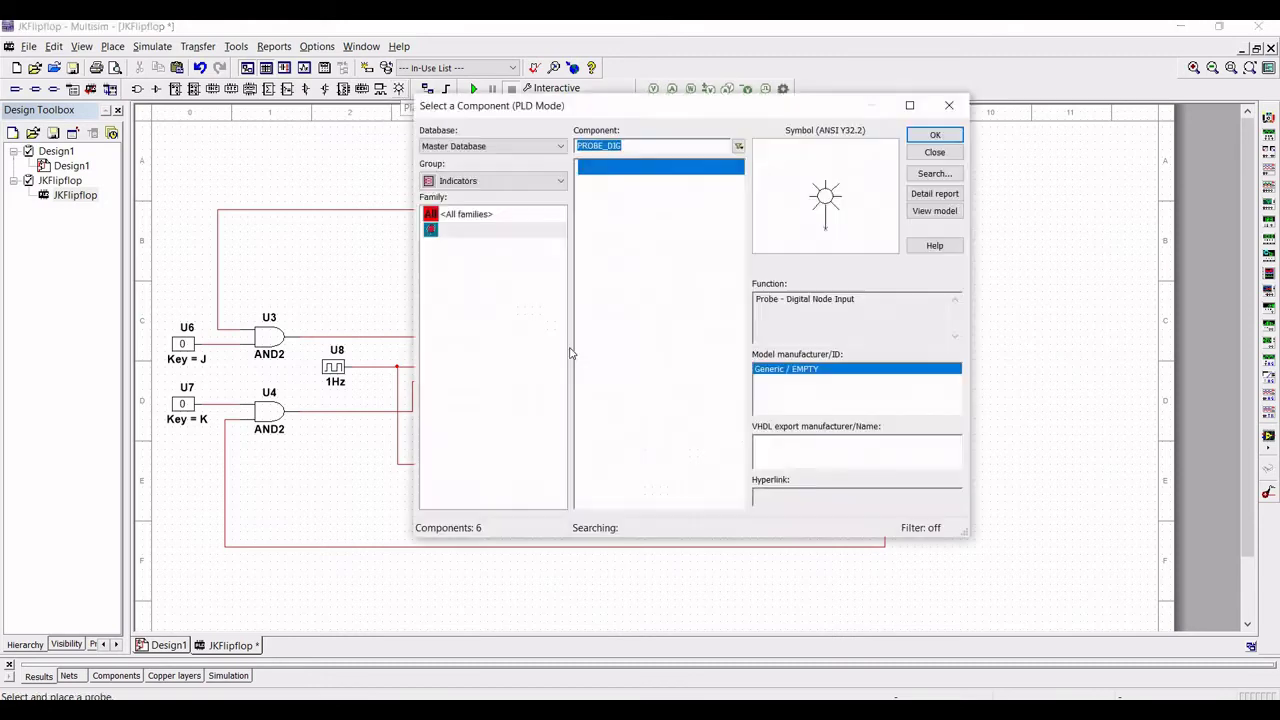
{"action": "left_click", "coordinate": [714, 226]}
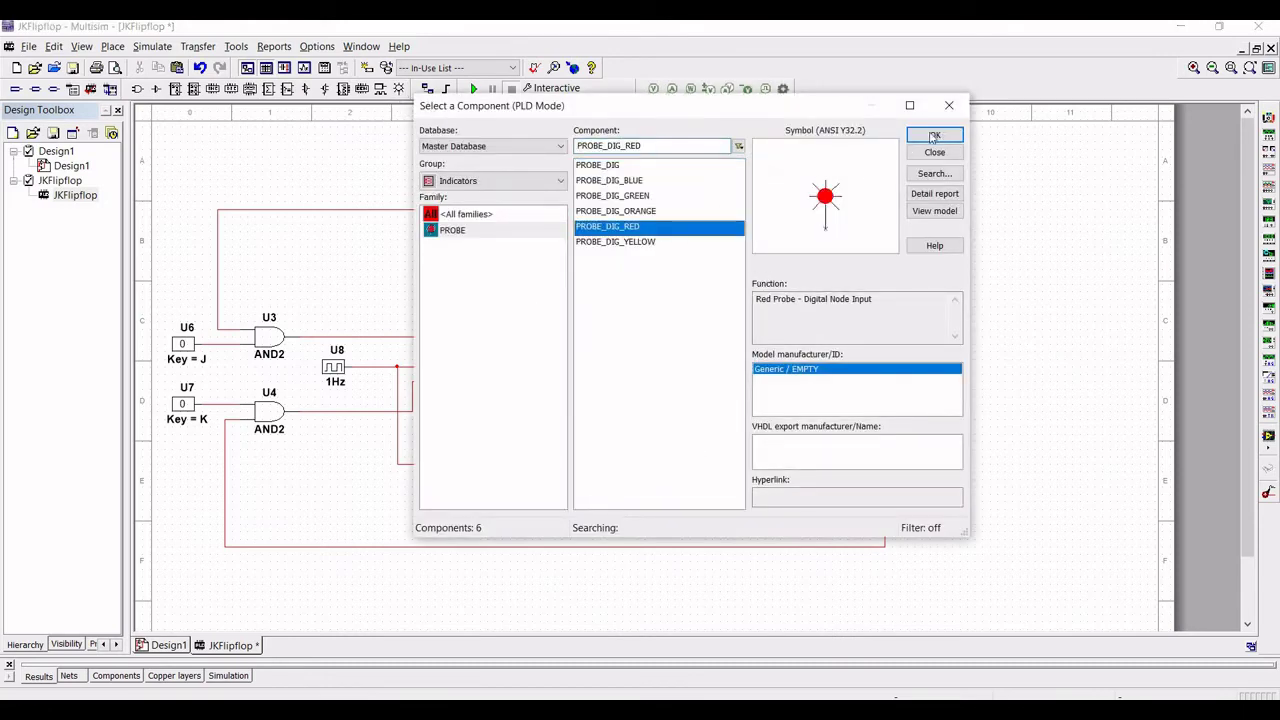
{"action": "key", "text": "Return"}
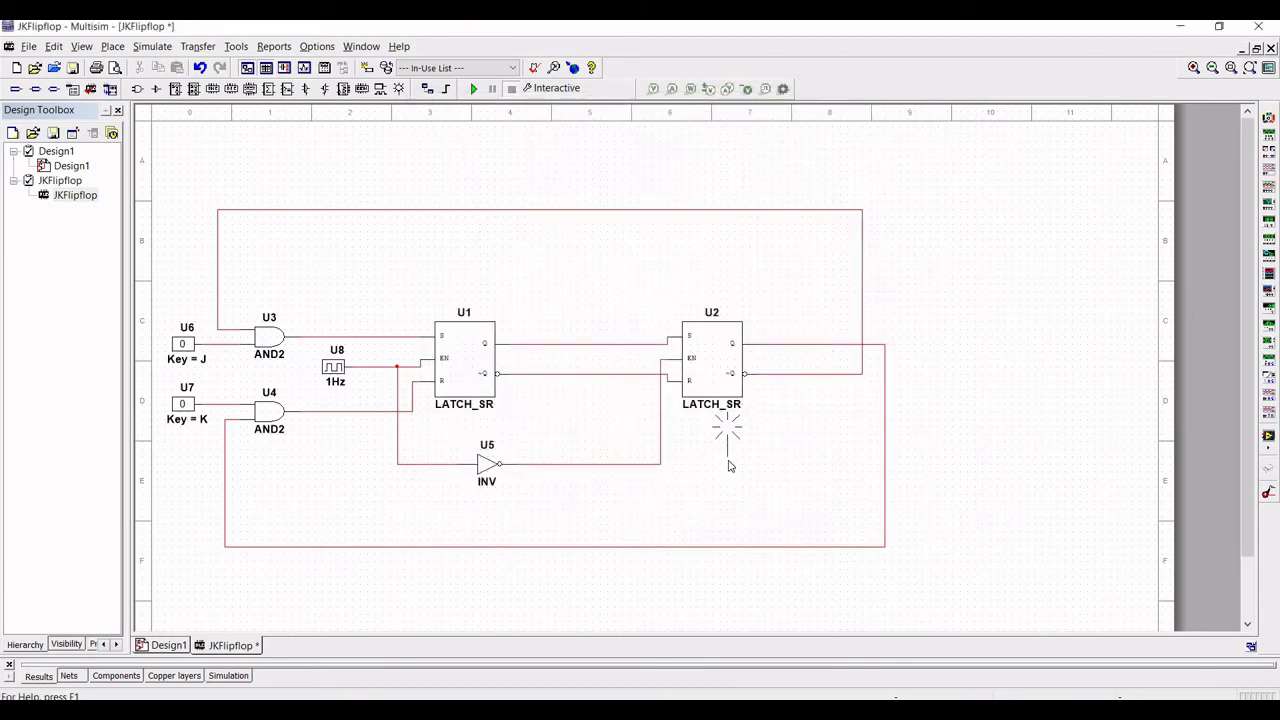
{"action": "left_click", "coordinate": [662, 470]}
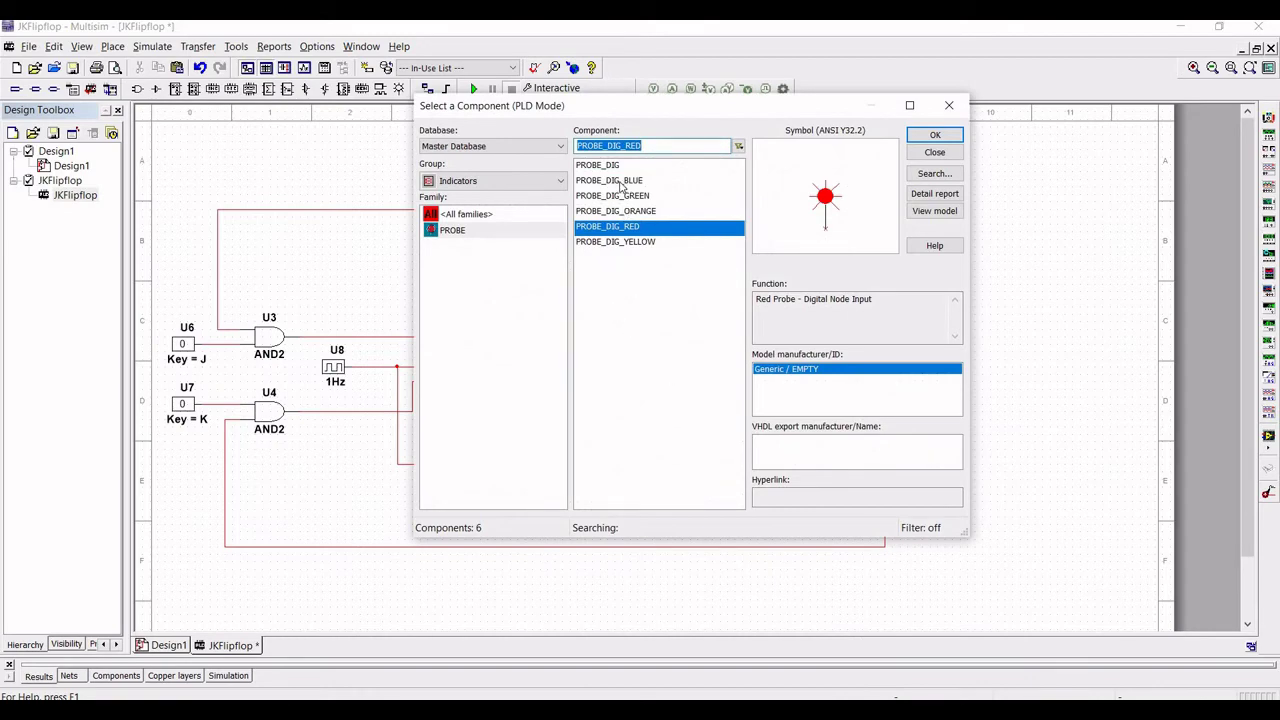
Attach blue digital probes X2 to U2's Q wire and X3 to U2's ~Q wire
{"action": "key", "text": "Up"}
{"action": "key", "text": "Up"}
{"action": "key", "text": "Up"}
{"action": "left_click", "coordinate": [933, 135]}
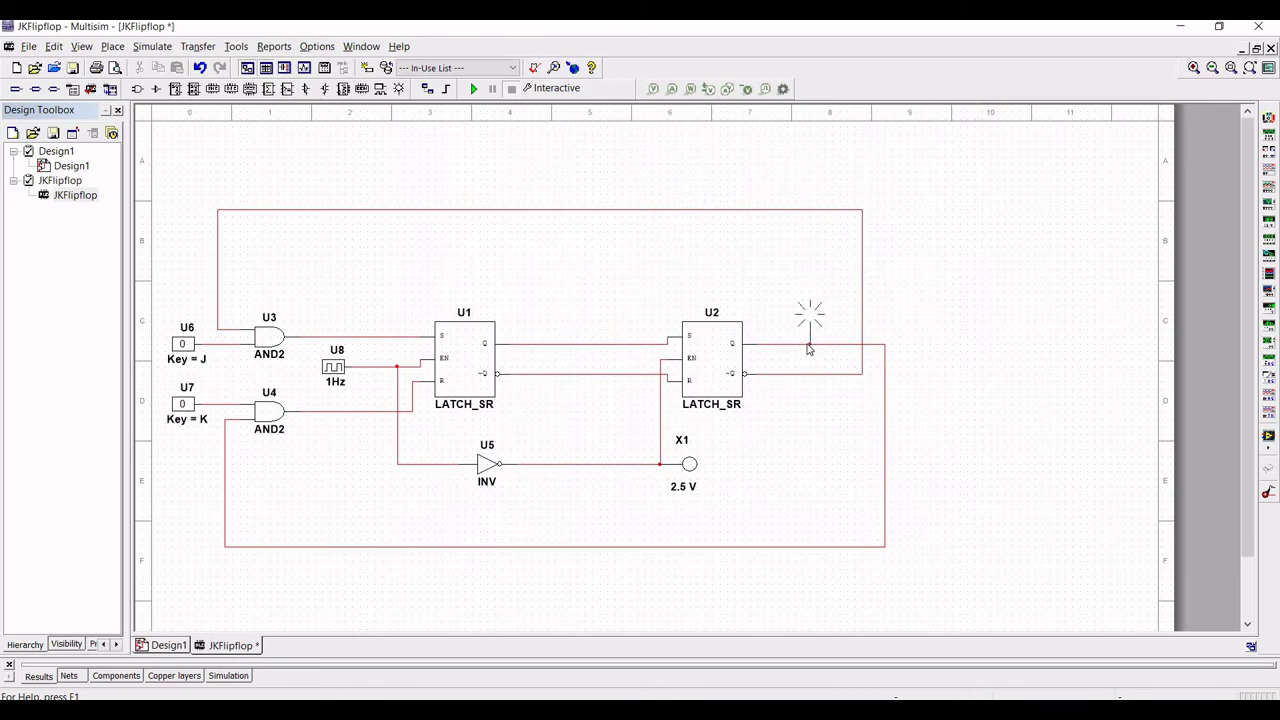
{"action": "left_click", "coordinate": [810, 347]}
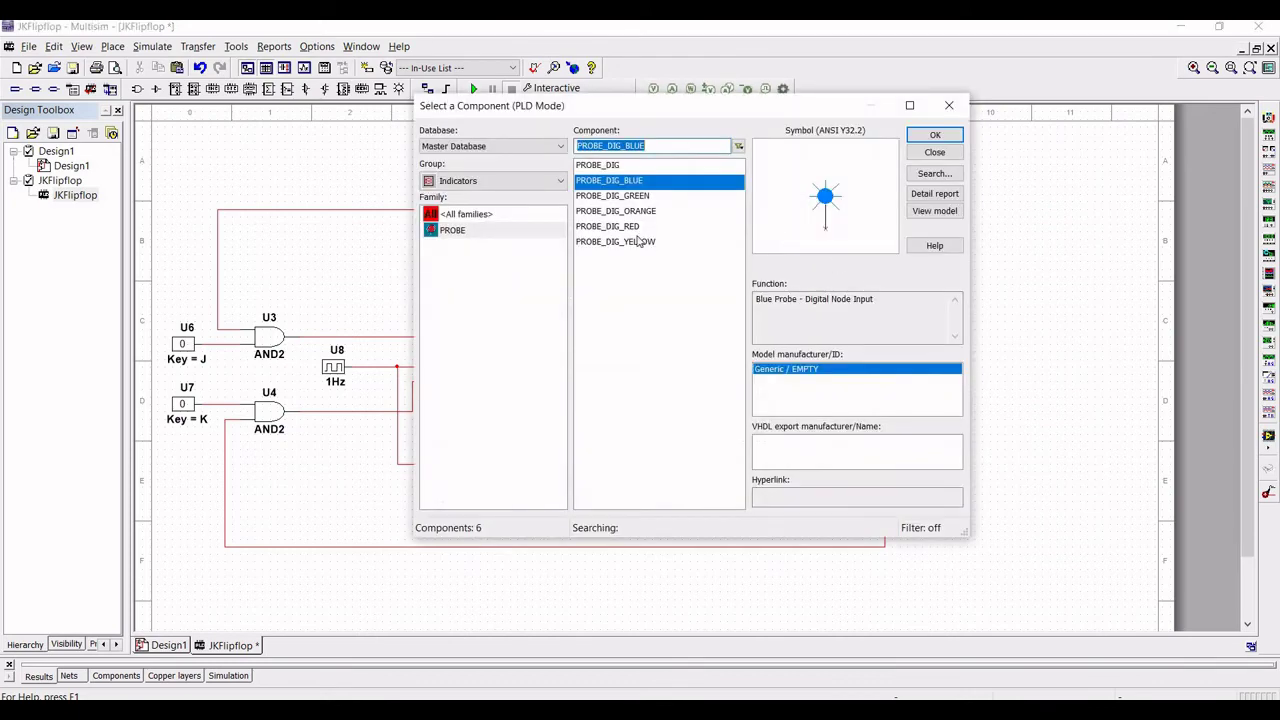
{"action": "left_click", "coordinate": [931, 138]}
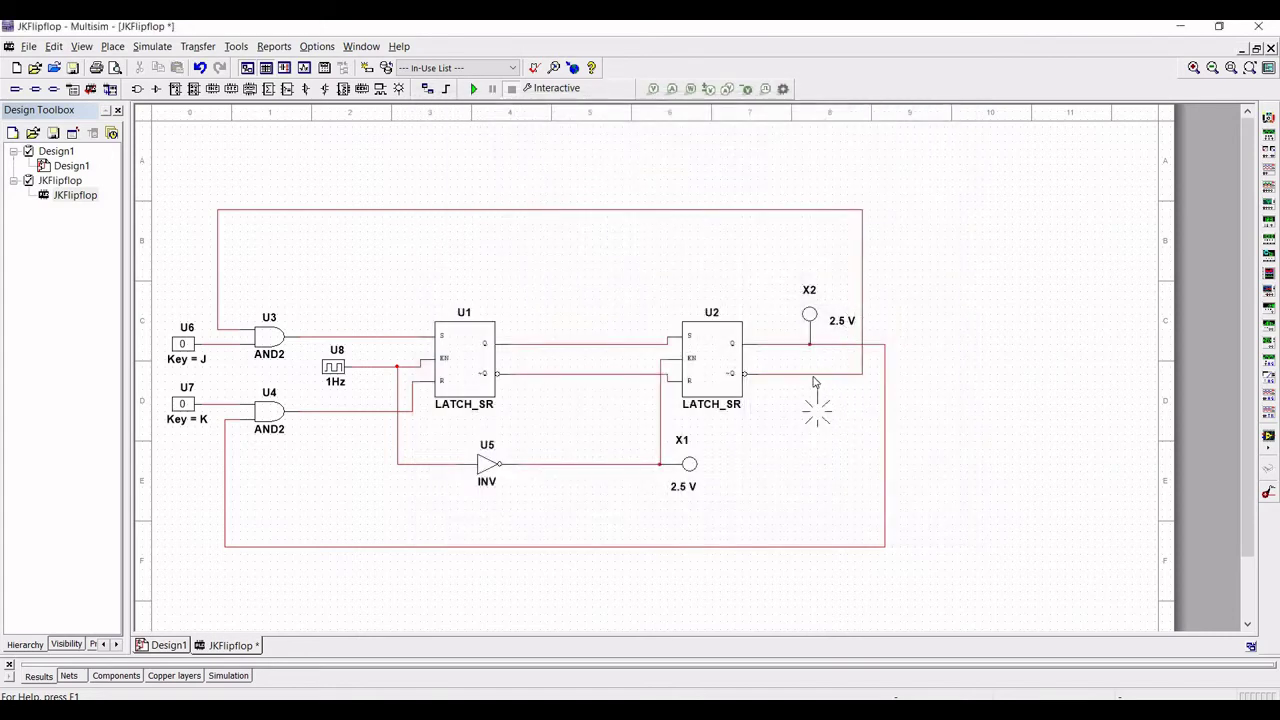
{"action": "left_click", "coordinate": [810, 390]}
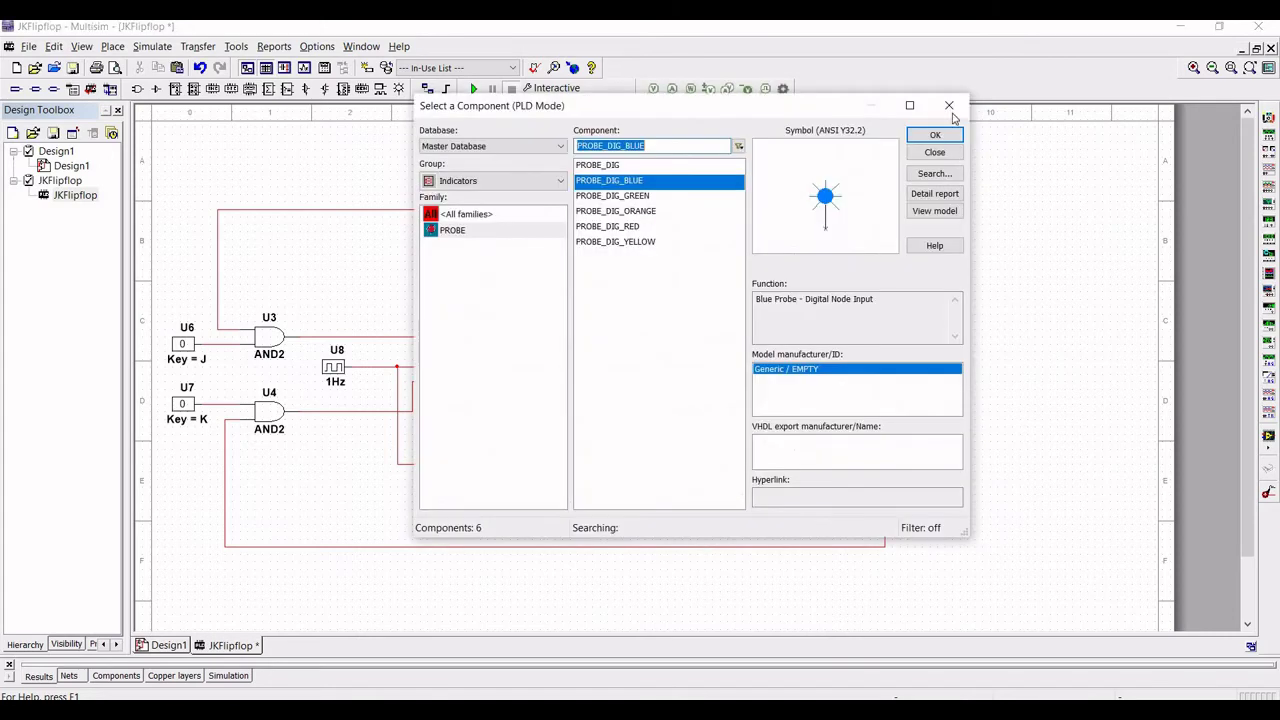
{"action": "key", "text": "Escape"}
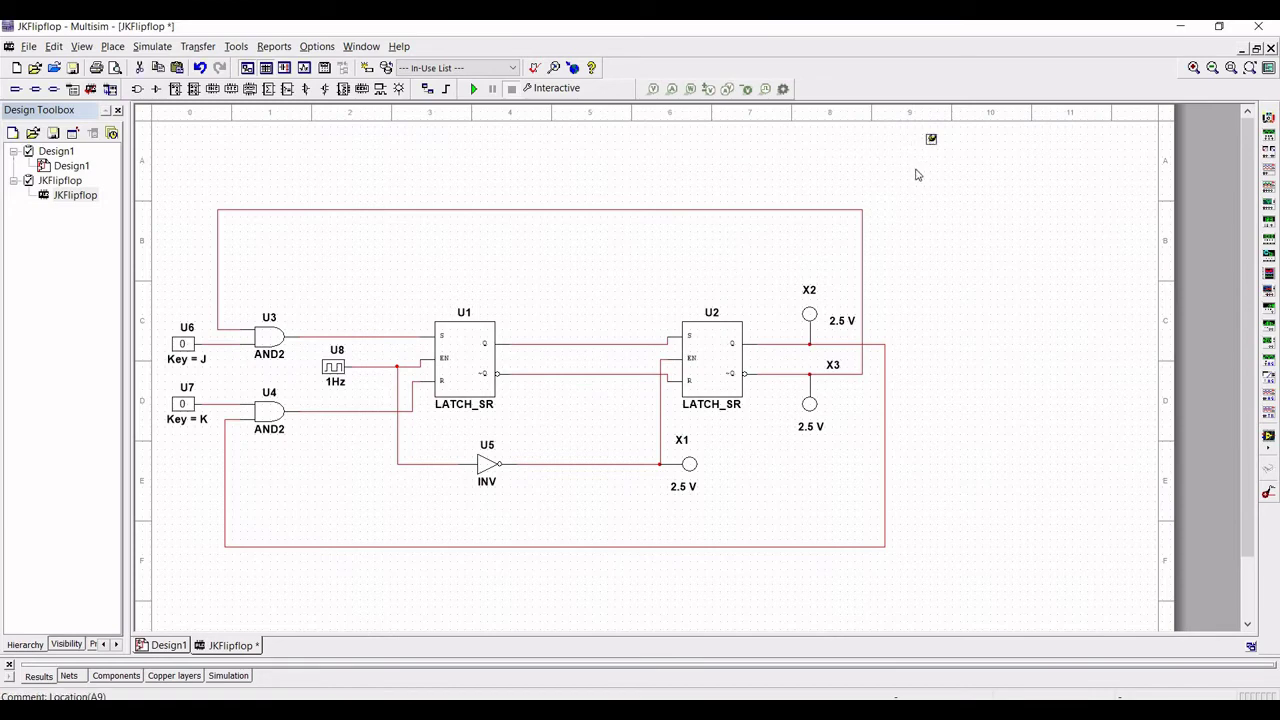
Paste the J-K truth table comment at the sheet's top right and start the simulation
{"action": "key", "text": "ctrl+v"}
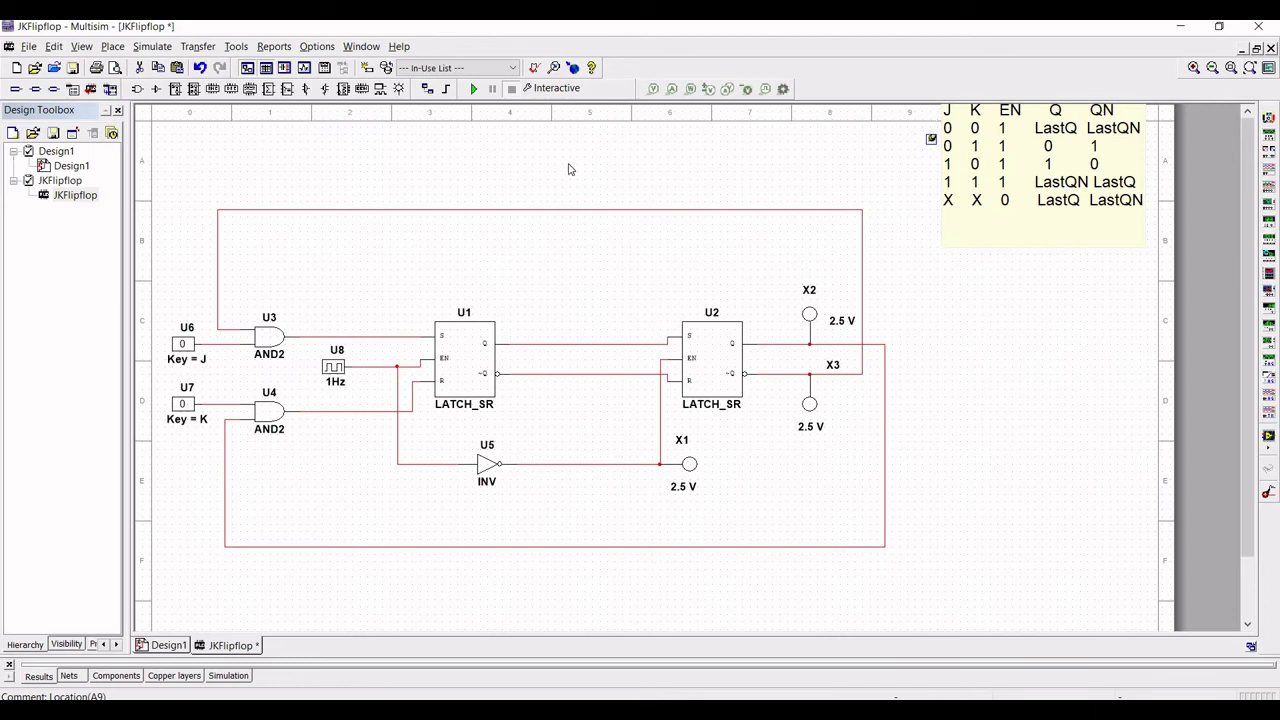
{"action": "left_click", "coordinate": [497, 118]}
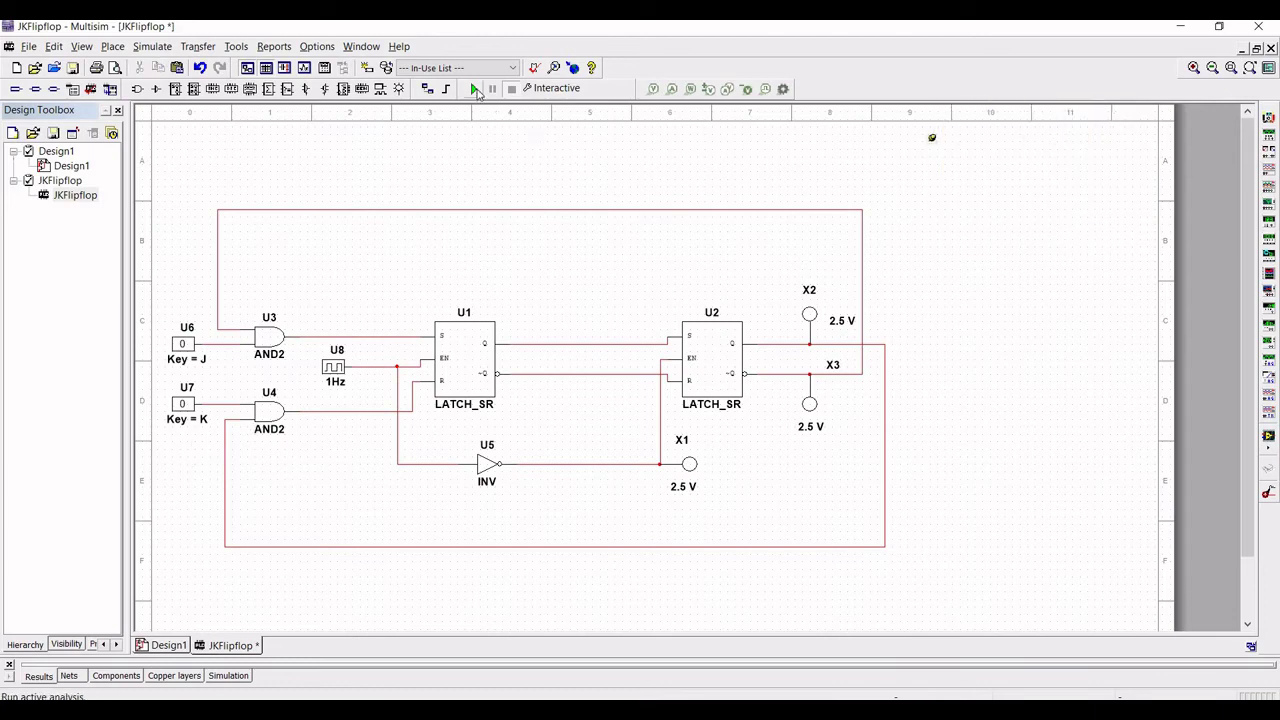
{"action": "key", "text": "F5"}
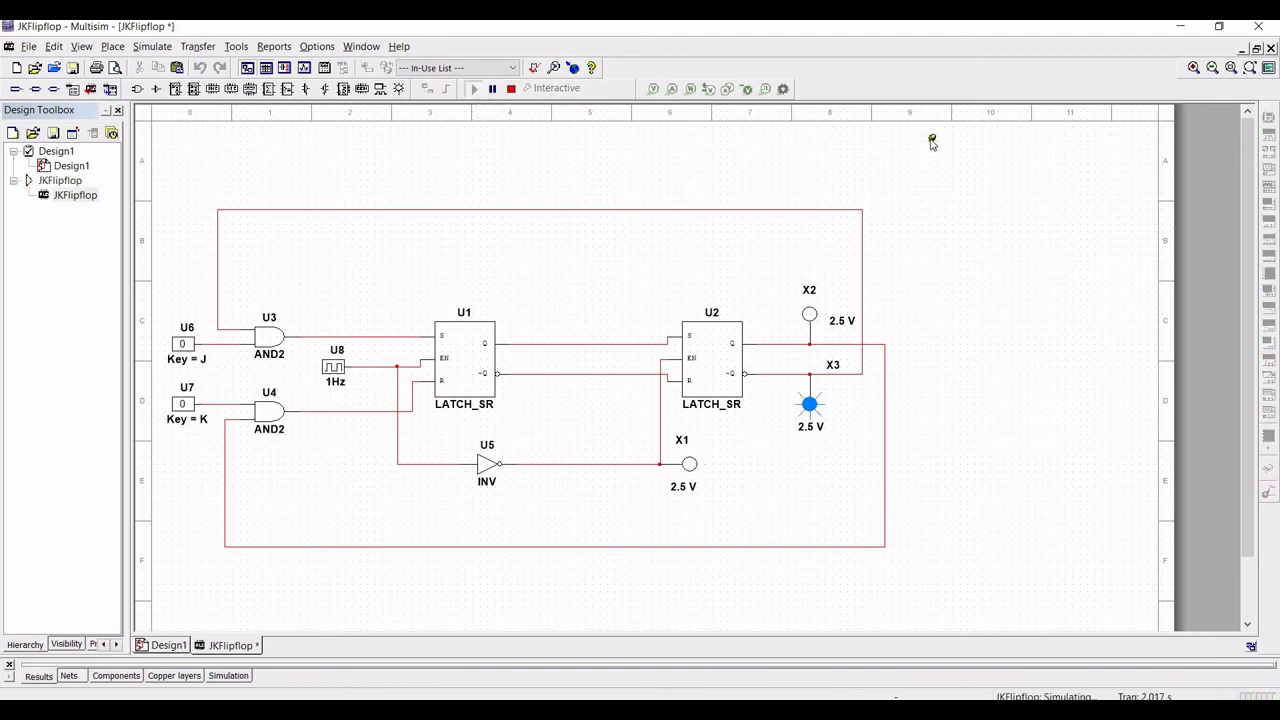
With the simulation running, flip the K switch and check ~Q probe X3 against the truth table
{"action": "mouse_move", "coordinate": [932, 141]}
{"action": "mouse_move", "coordinate": [931, 138]}
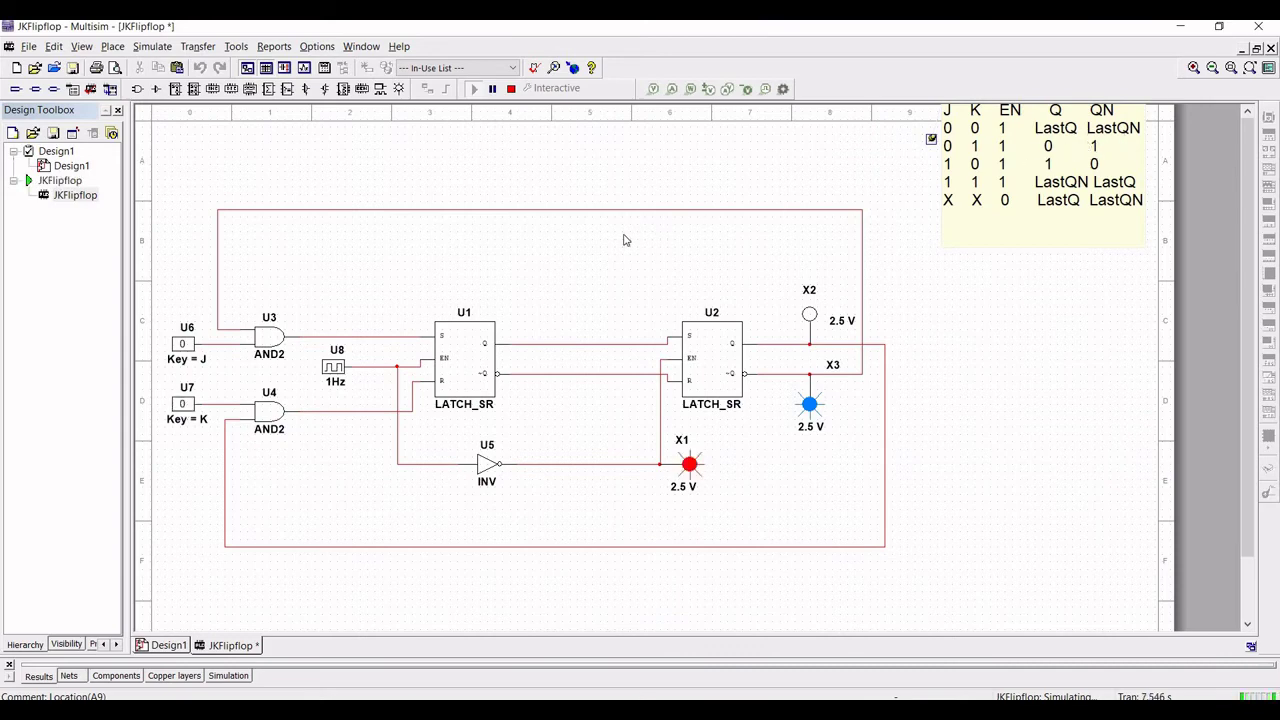
{"action": "left_click", "coordinate": [183, 405]}
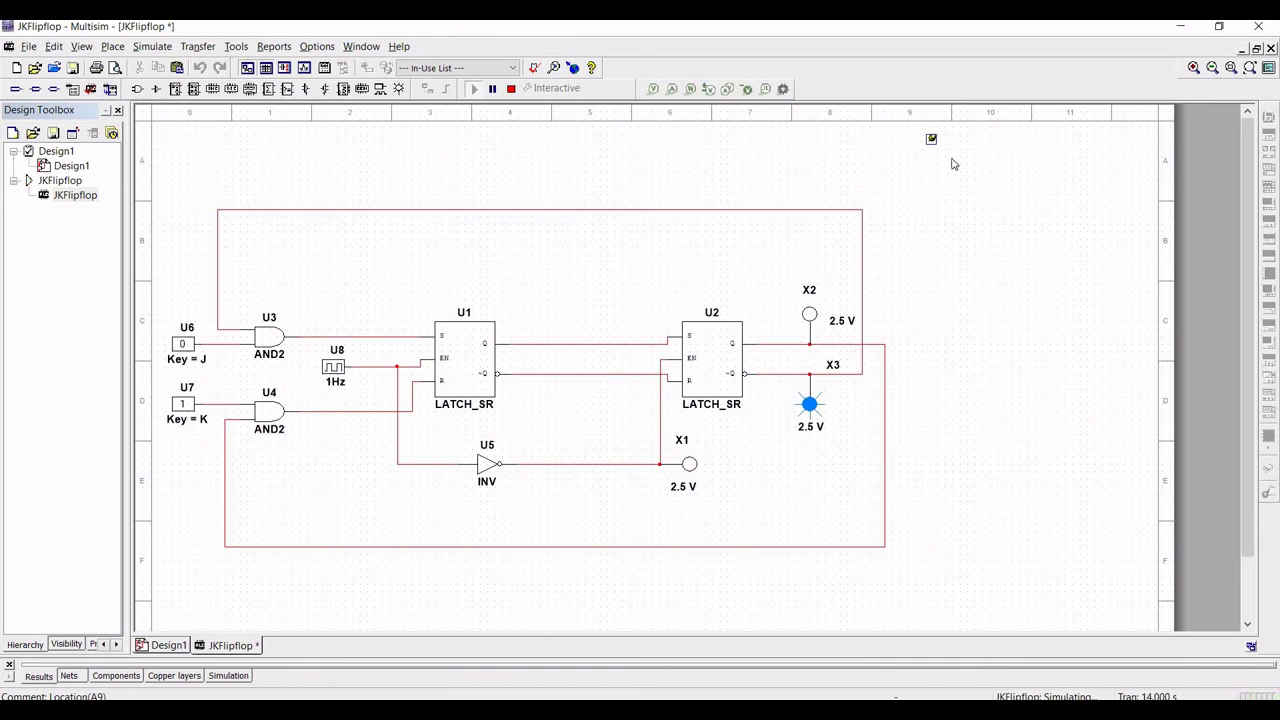
{"action": "mouse_move", "coordinate": [931, 139]}
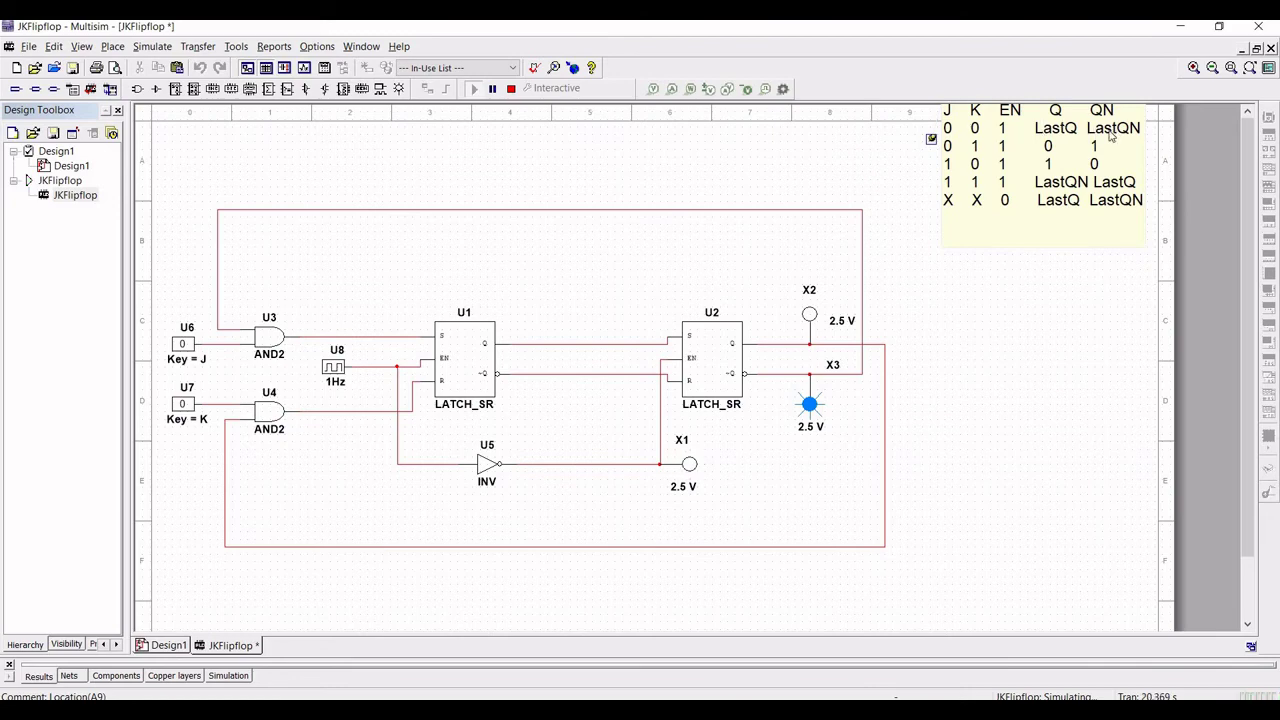
Switch J to 1 and toggle K between 0 and 1, confirming Q probe X2 lights
{"action": "left_click", "coordinate": [183, 345]}
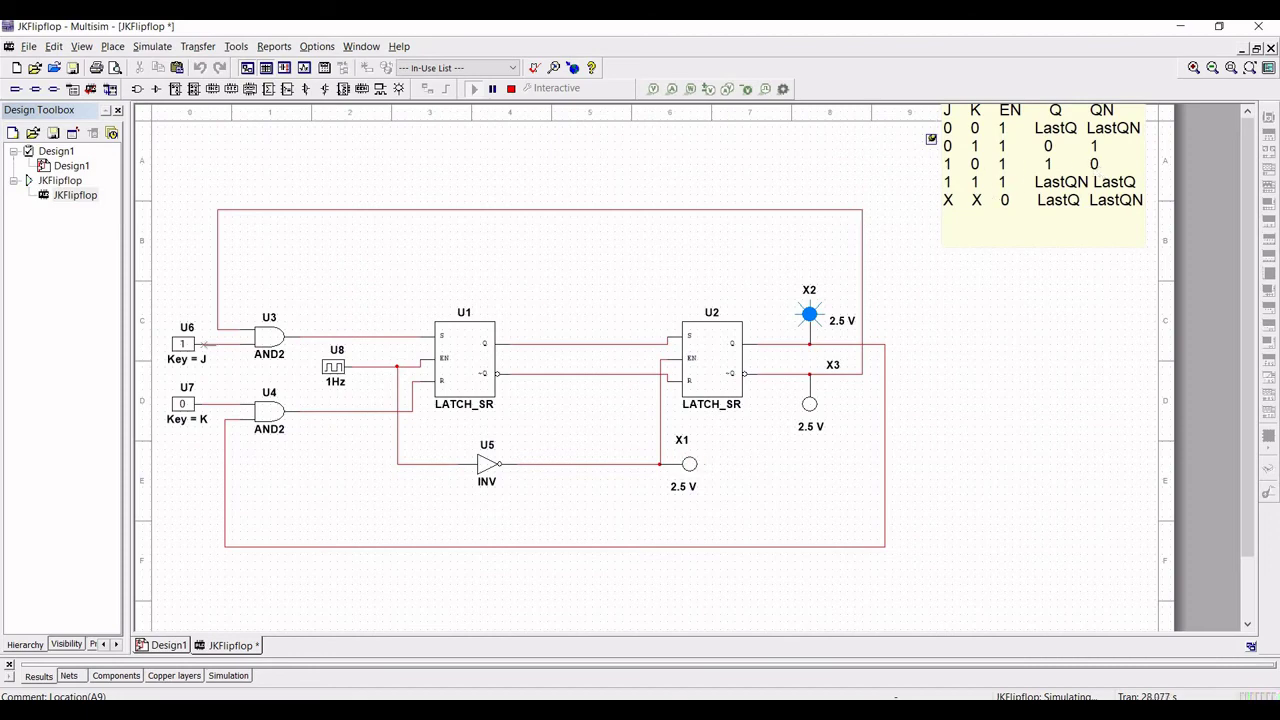
{"action": "left_click", "coordinate": [184, 404]}
{"action": "left_click", "coordinate": [931, 139]}
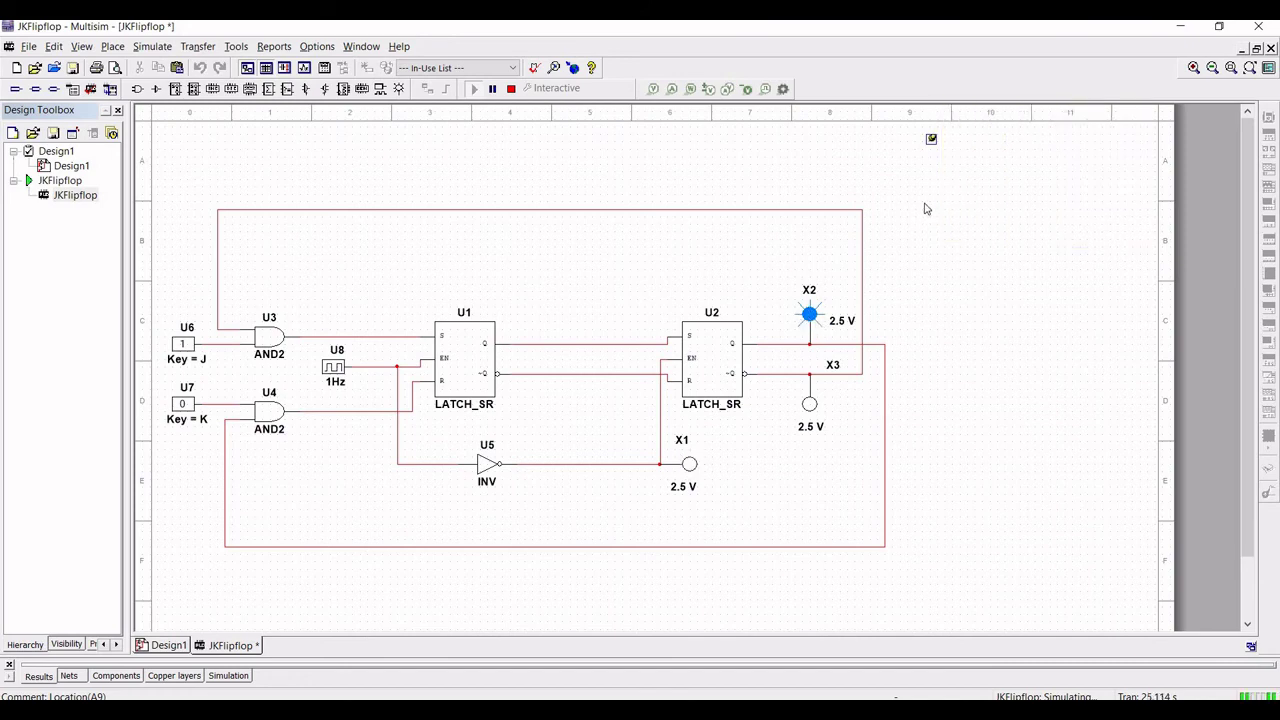
{"action": "mouse_move", "coordinate": [931, 139]}
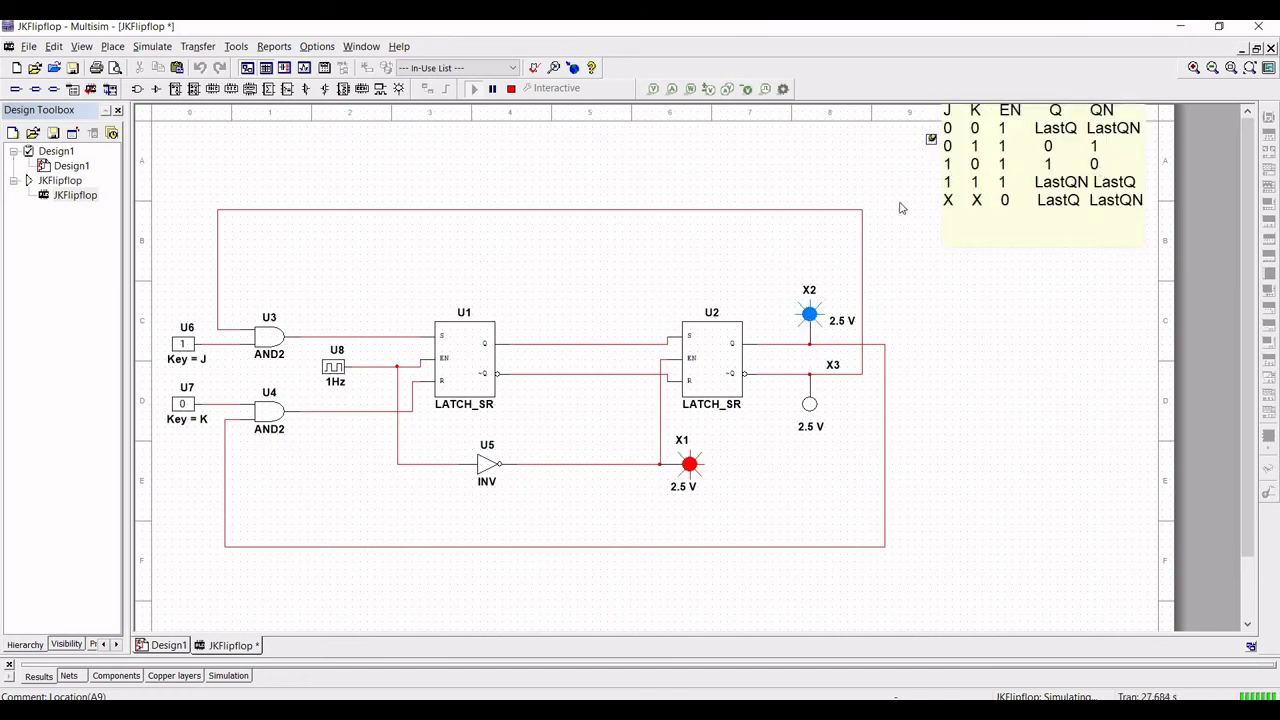
{"action": "left_click", "coordinate": [185, 410]}
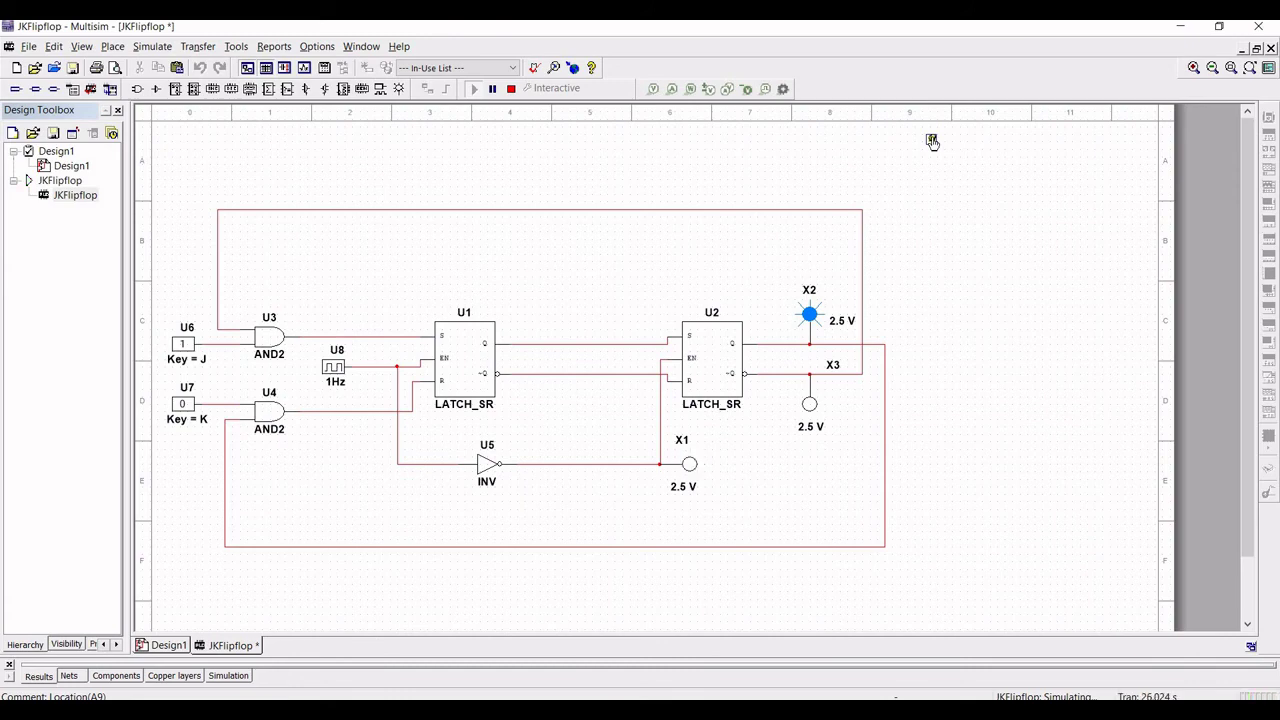
{"action": "mouse_move", "coordinate": [932, 139]}
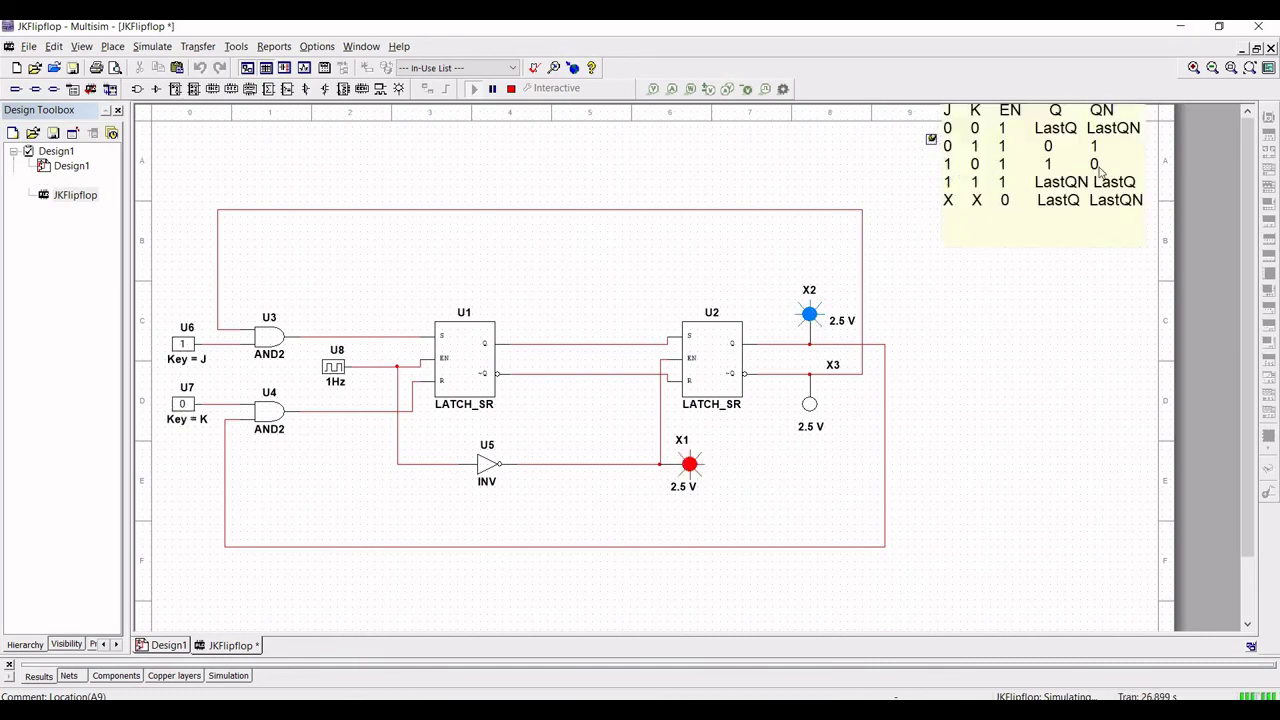
{"action": "key", "text": "k"}
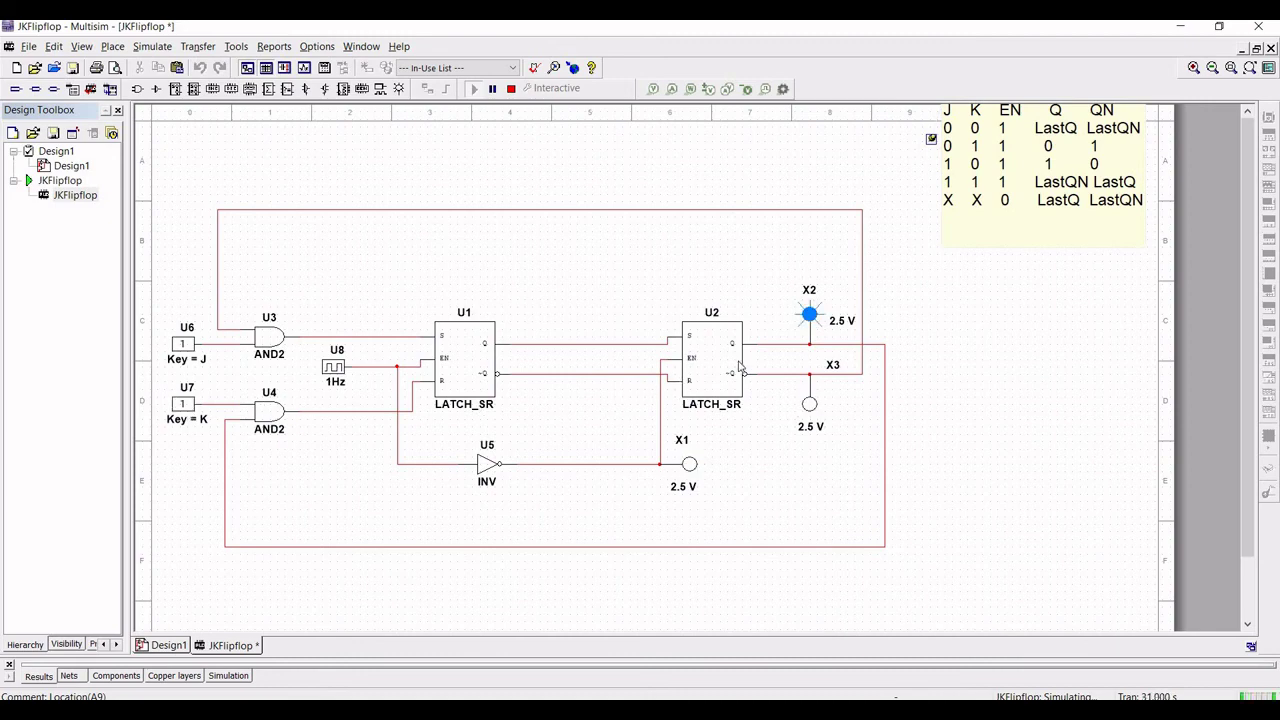